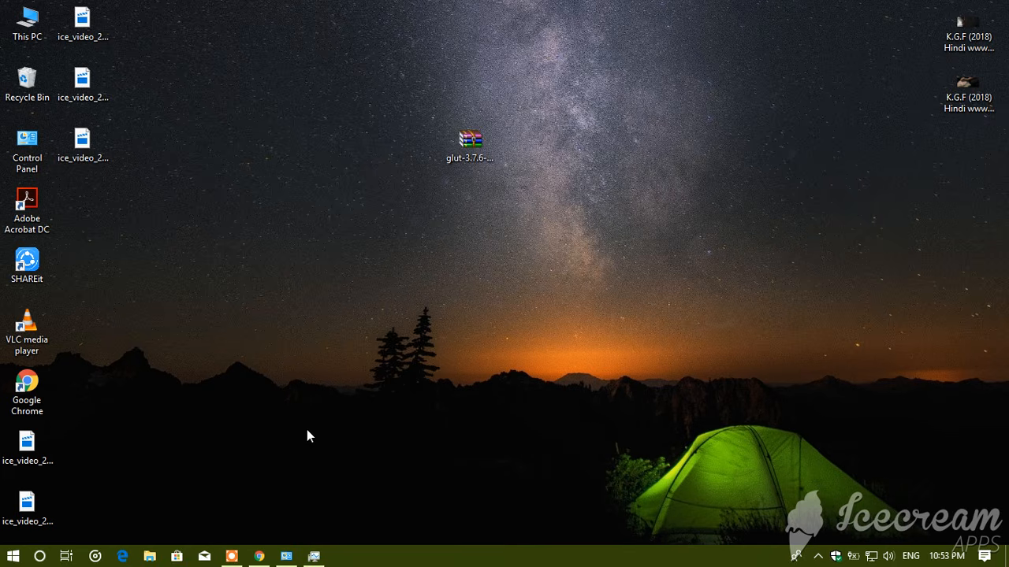
- Switch to Google Chrome and run a web search for "go" from the existing Downloads tab
click(260, 556)
click(412, 9)
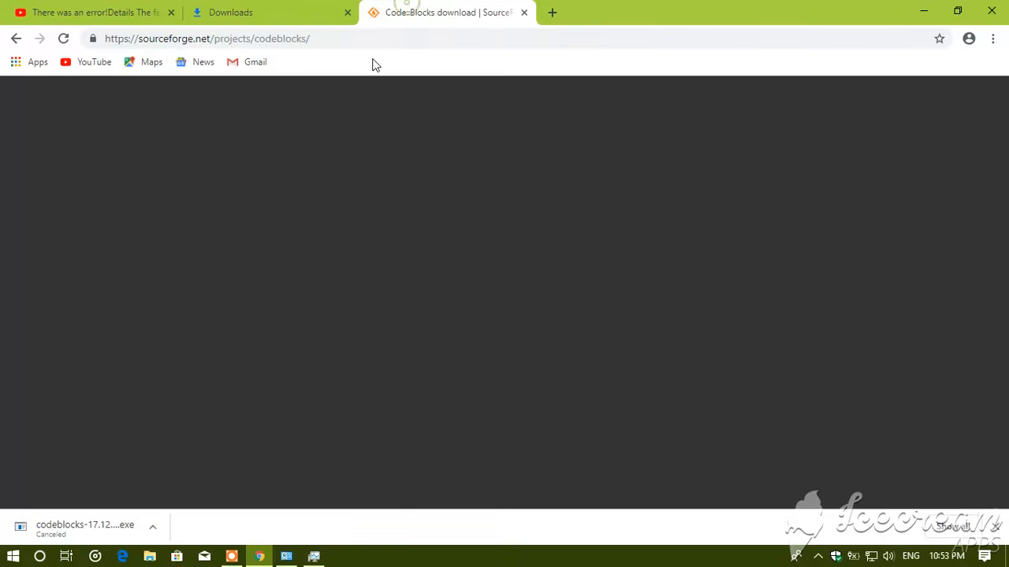
click(243, 7)
click(302, 34)
text(go)
key(Return)
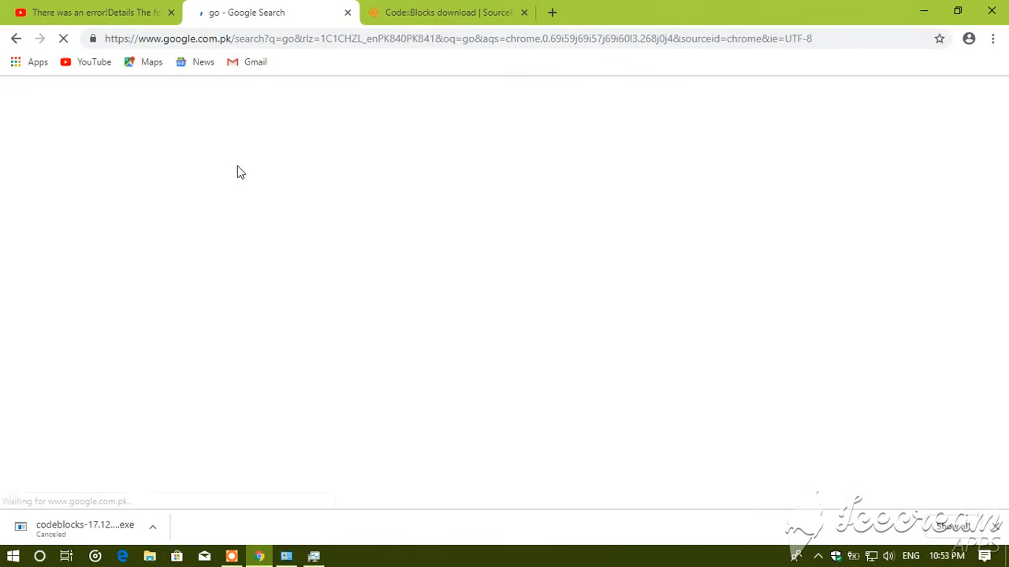
- Replace the Google query with a search for codeblocks and reach the Code::Blocks downloads page
double_click(189, 107)
text(c)
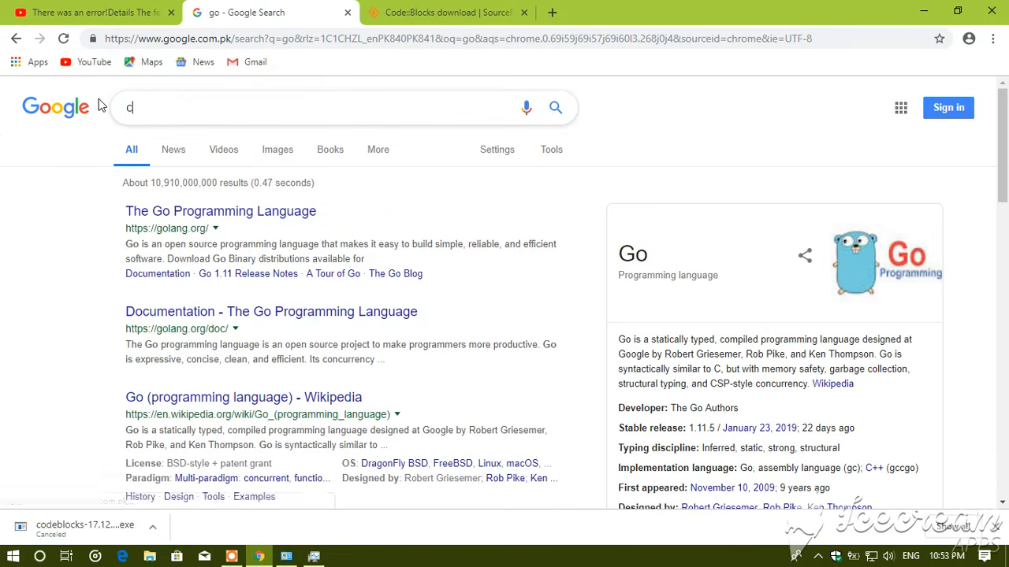
text(odeb)
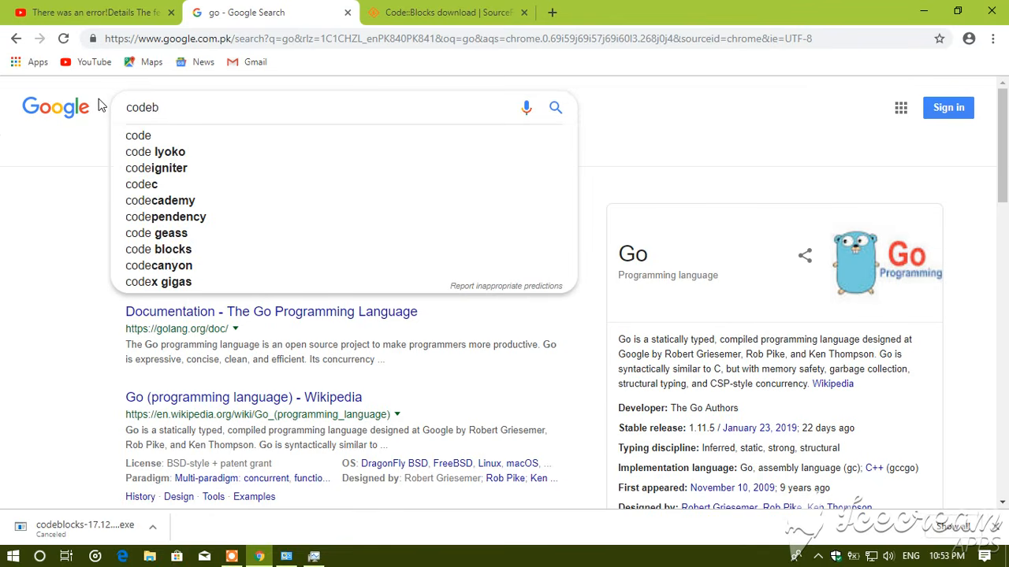
text(locaks)
key(Return)
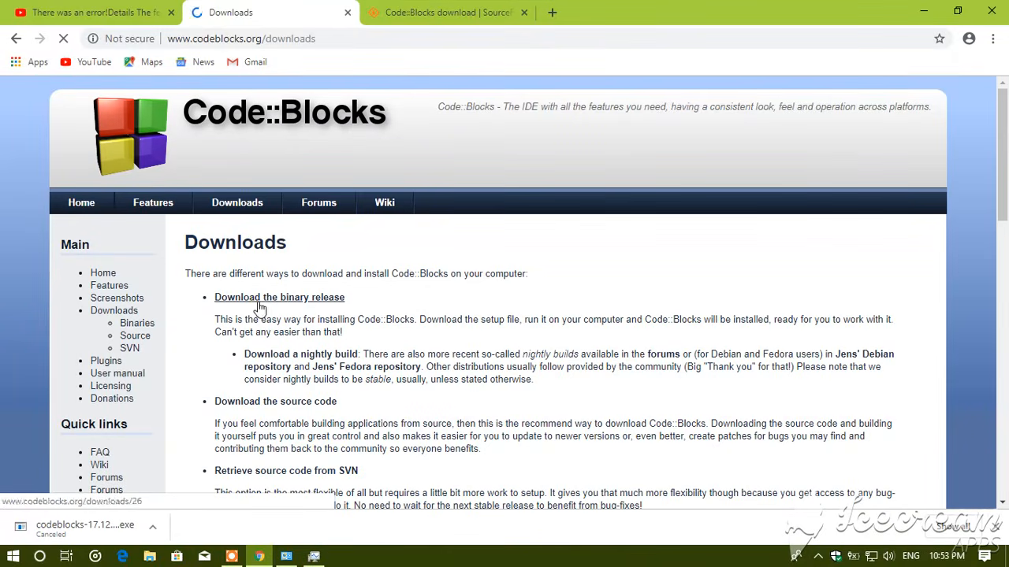
- Open the Code::Blocks binary release page and start downloading codeblocks-17.12mingw-setup.exe from Sourceforge.net
click(260, 297)
scroll(354, 309, down, 3)
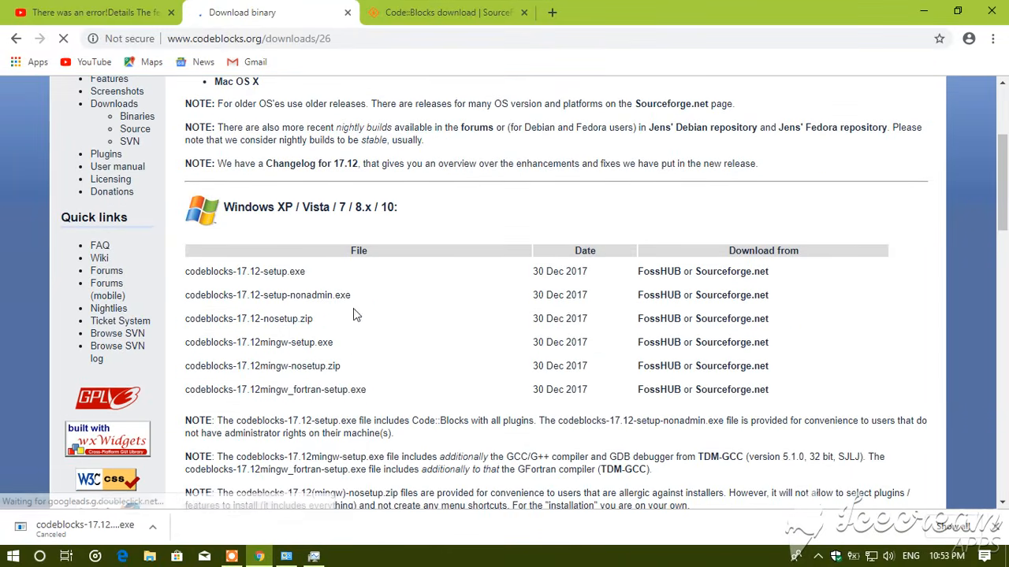
drag(332, 344, 195, 344)
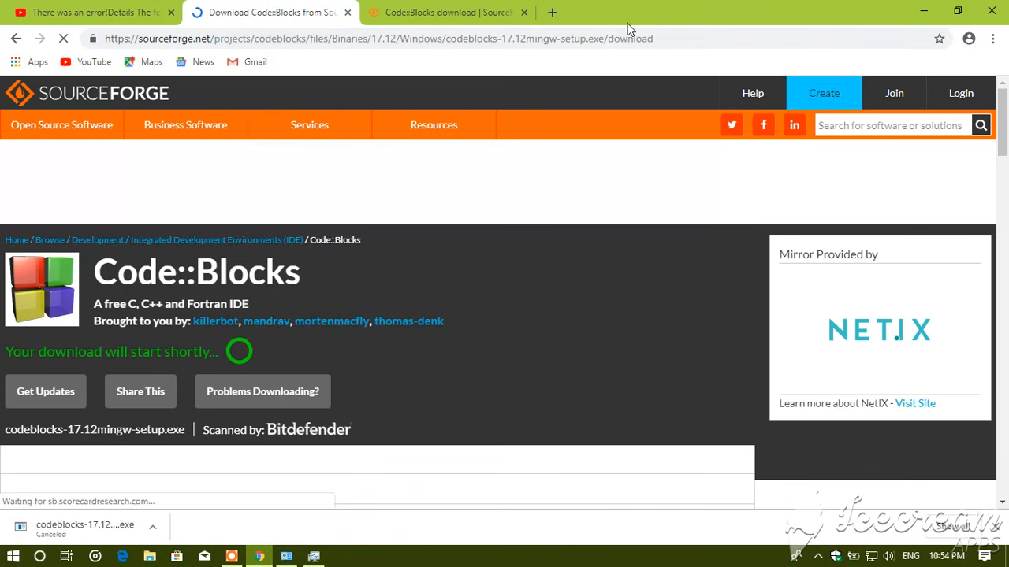
- Open the browser's download list and cancel the running codeblocks-17.12mingw-setup download
click(992, 38)
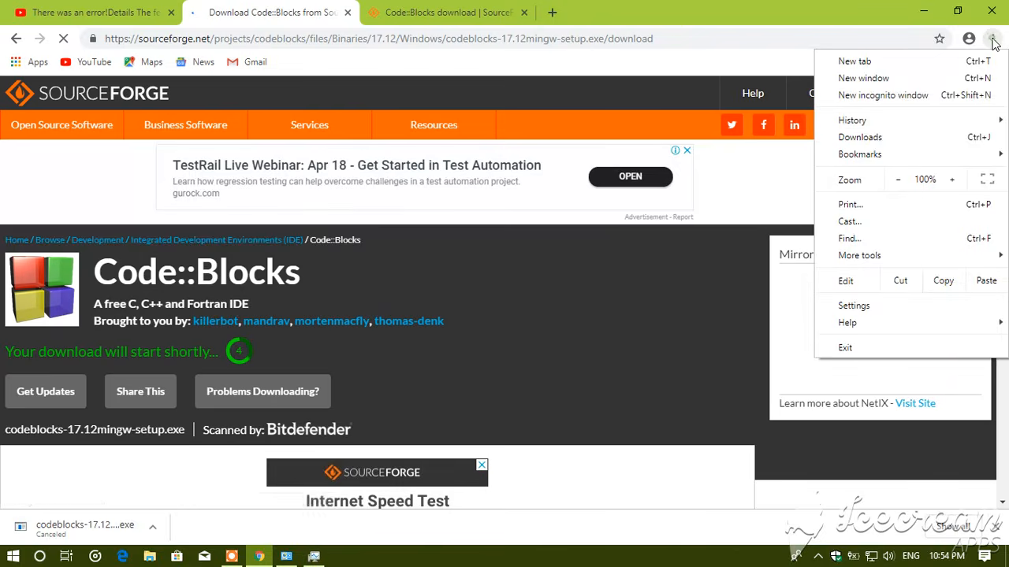
click(860, 137)
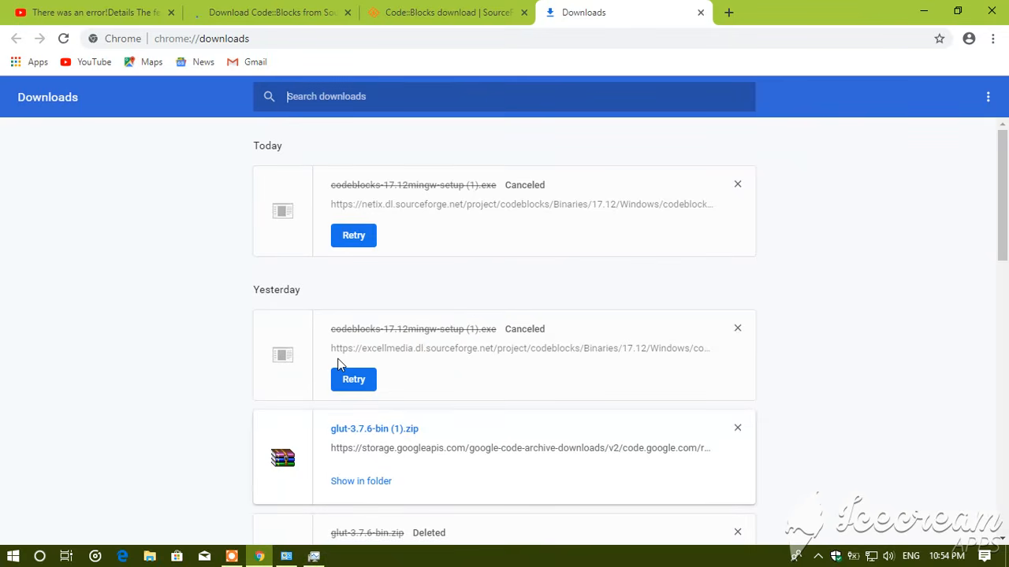
scroll(339, 364, down, 3)
drag(422, 252, 332, 253)
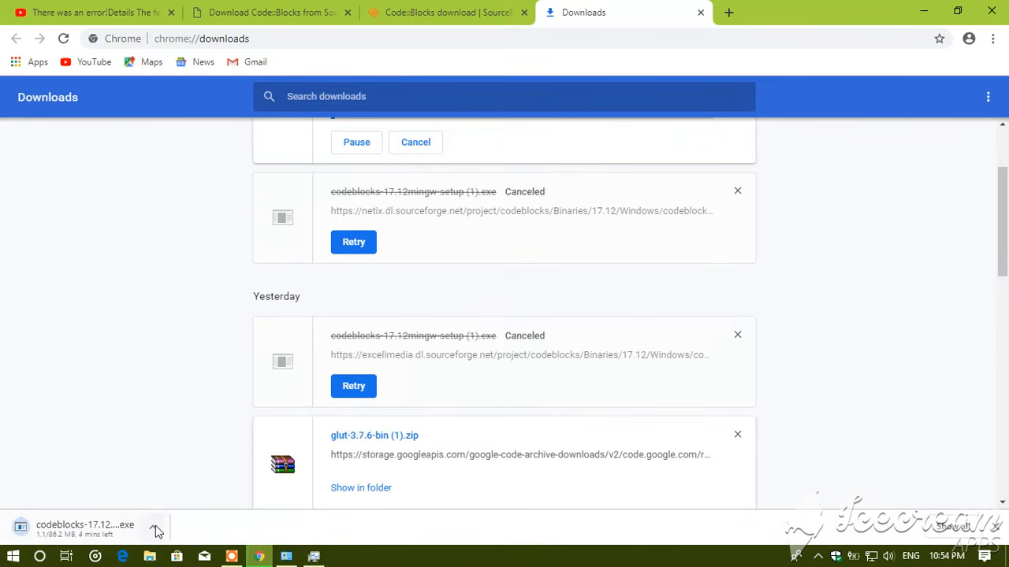
click(155, 532)
click(192, 502)
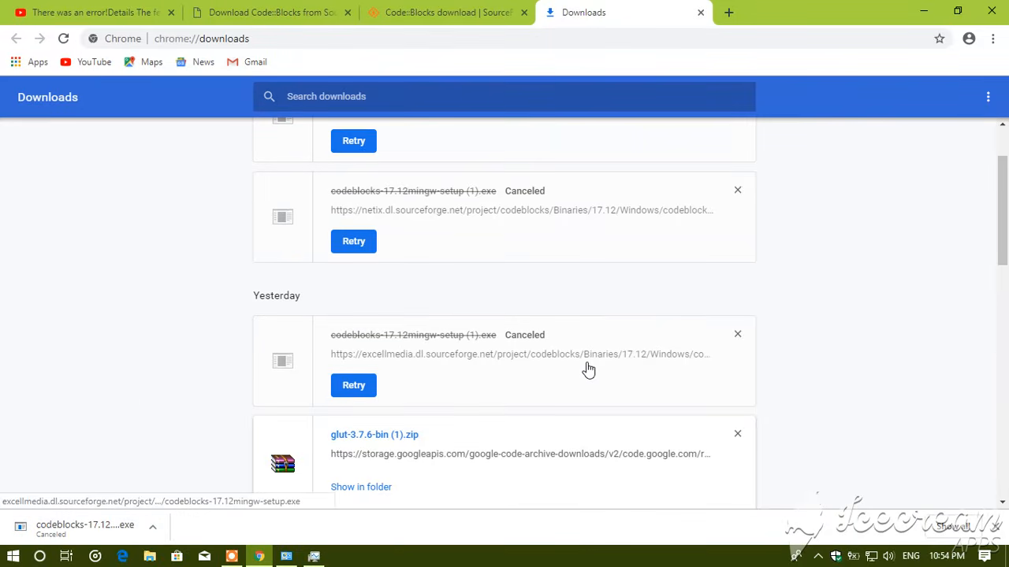
- Find the earlier completed codeblocks-17.12mingw-setup.exe download, show it in its folder and launch the installer
scroll(587, 368, up, 1)
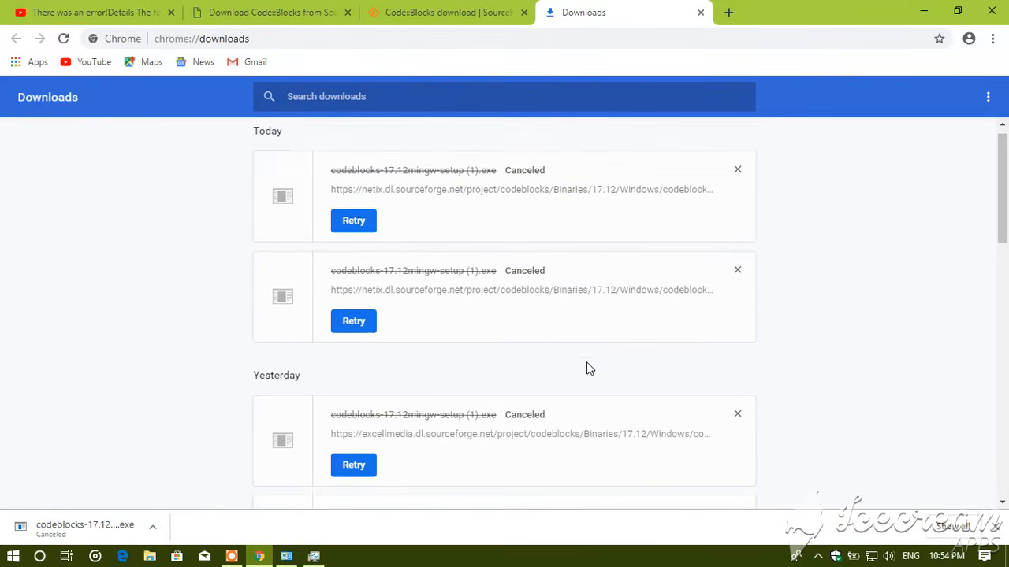
scroll(586, 368, down, 5)
click(363, 374)
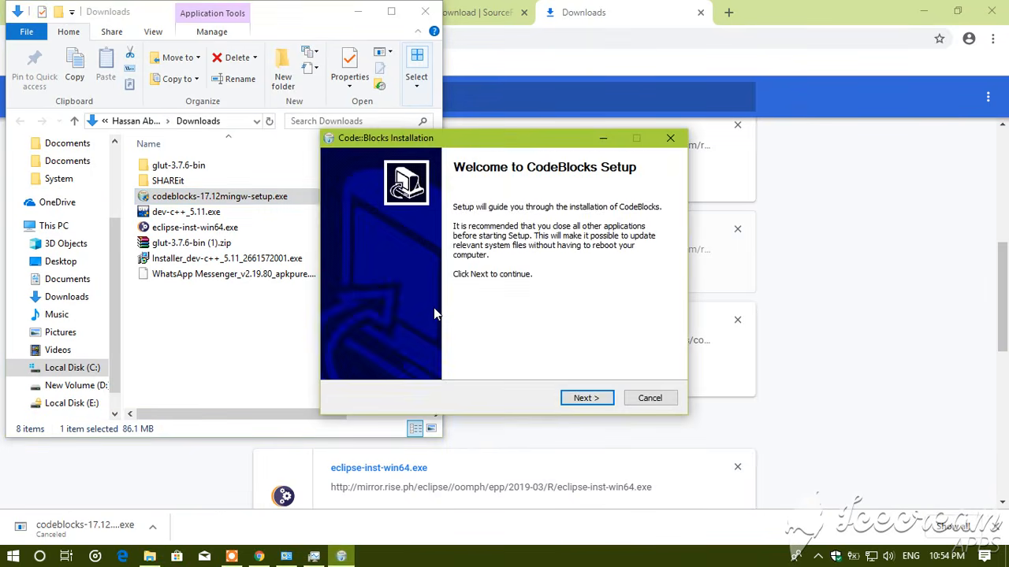
- Accept the licence, keep the Full install type and the default CodeBlocks folder, and start the installation
click(587, 399)
click(587, 399)
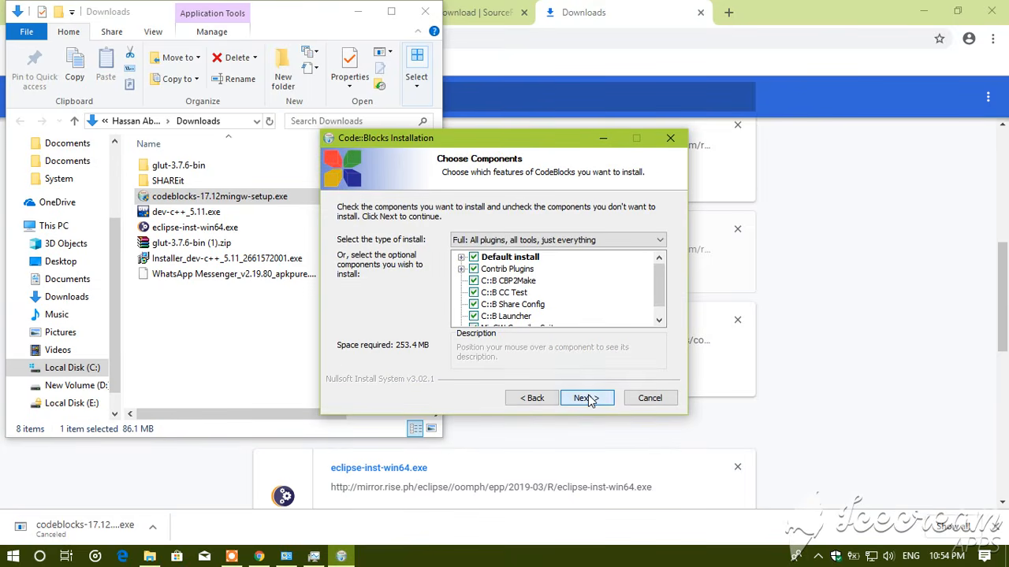
click(587, 398)
click(587, 398)
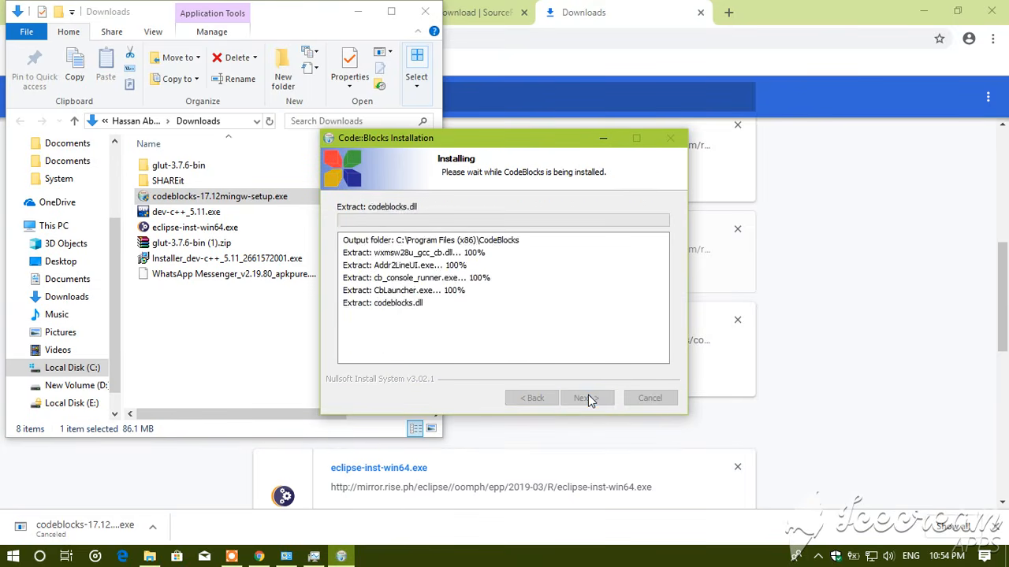
click(818, 557)
click(845, 505)
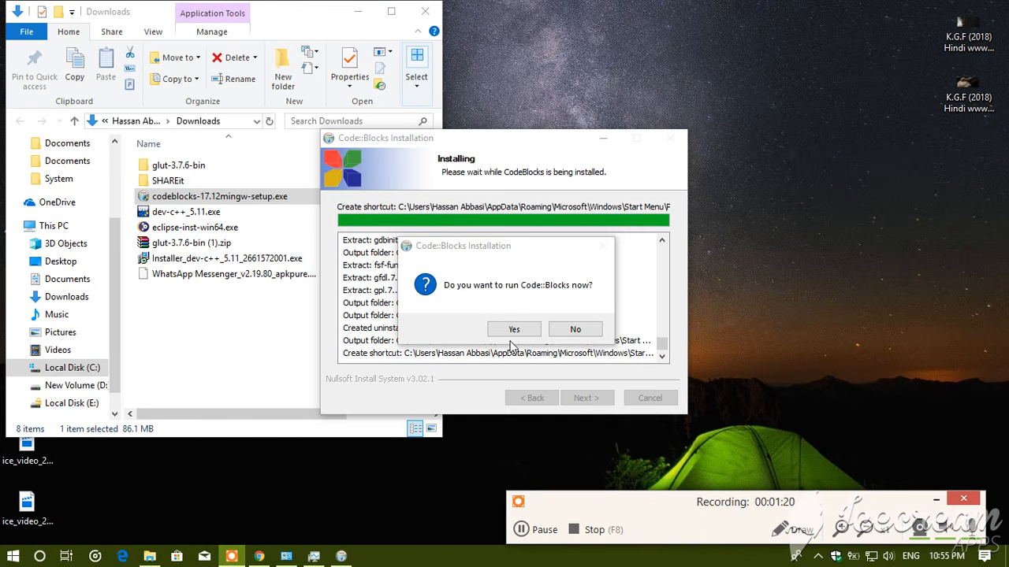
- Decline running Code::Blocks now and finish the setup wizard
click(575, 329)
click(583, 399)
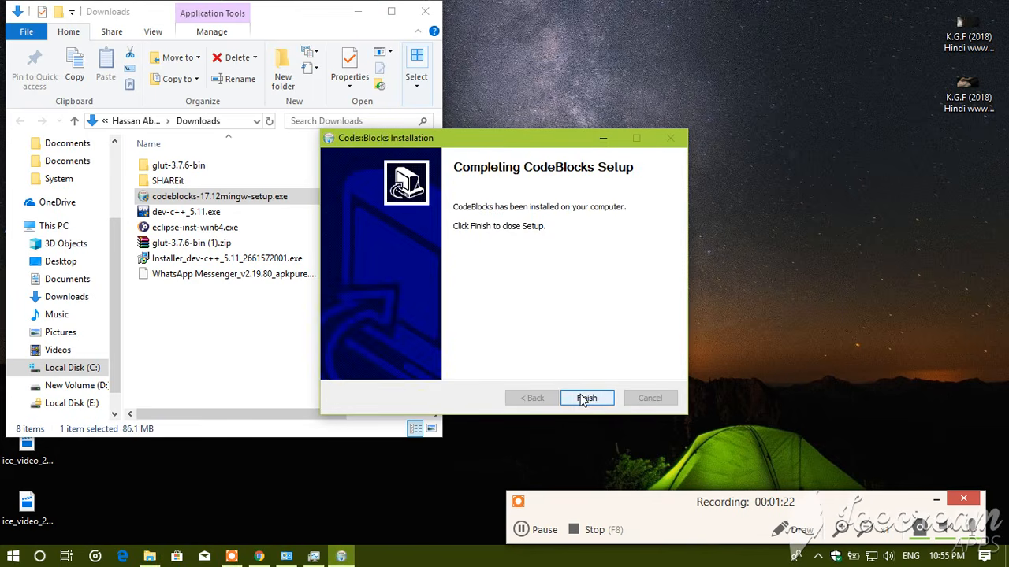
click(586, 398)
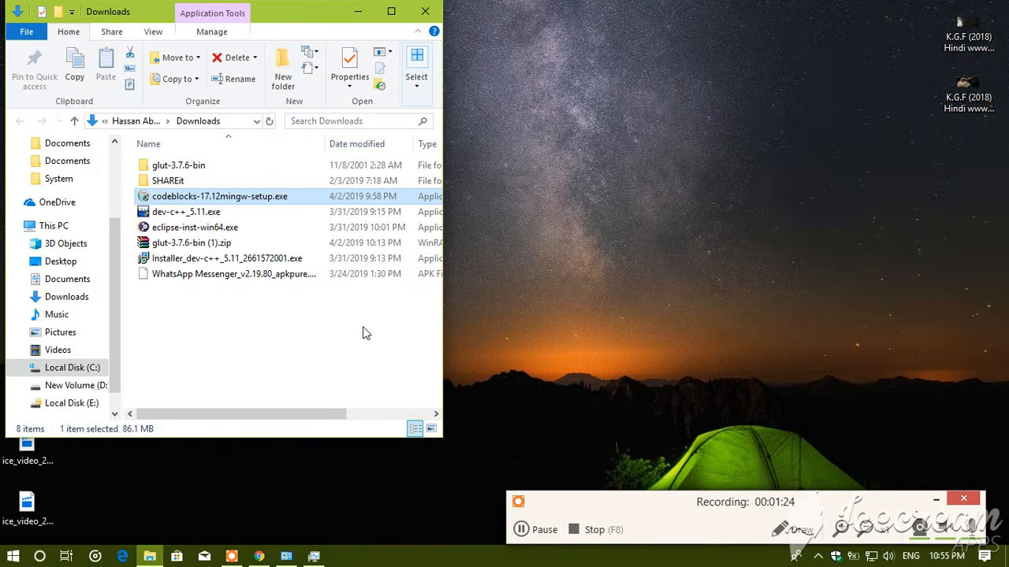
- Copy glut-3.7.6-bin (1).zip from the Downloads folder to the desktop and minimize the folder window
click(204, 259)
click(200, 244)
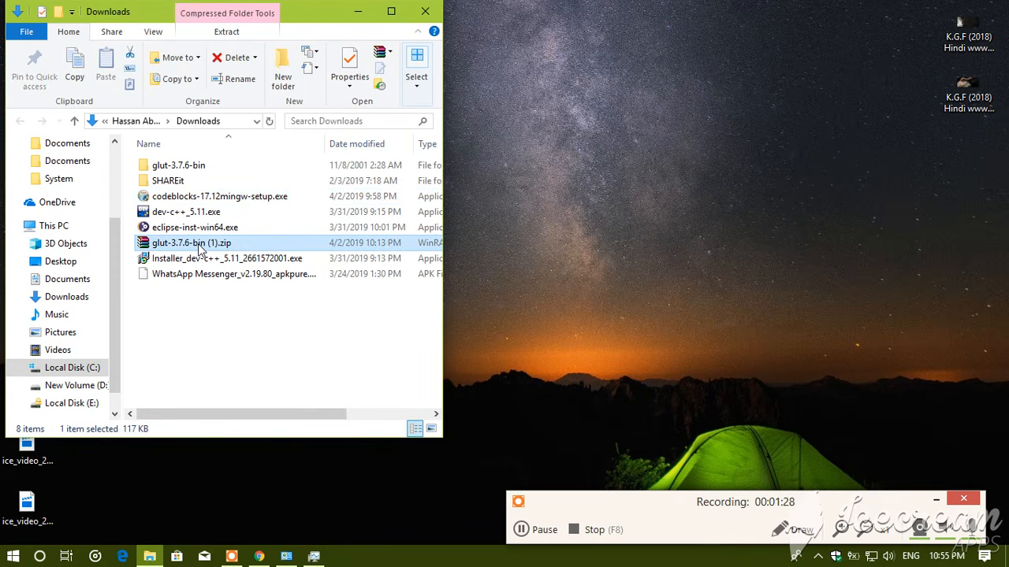
click(623, 201)
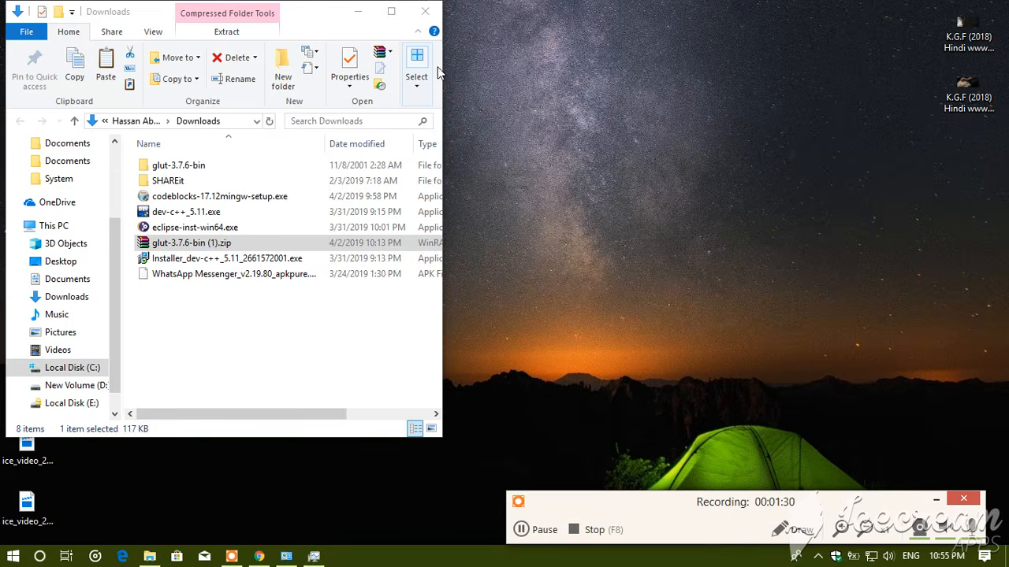
click(358, 12)
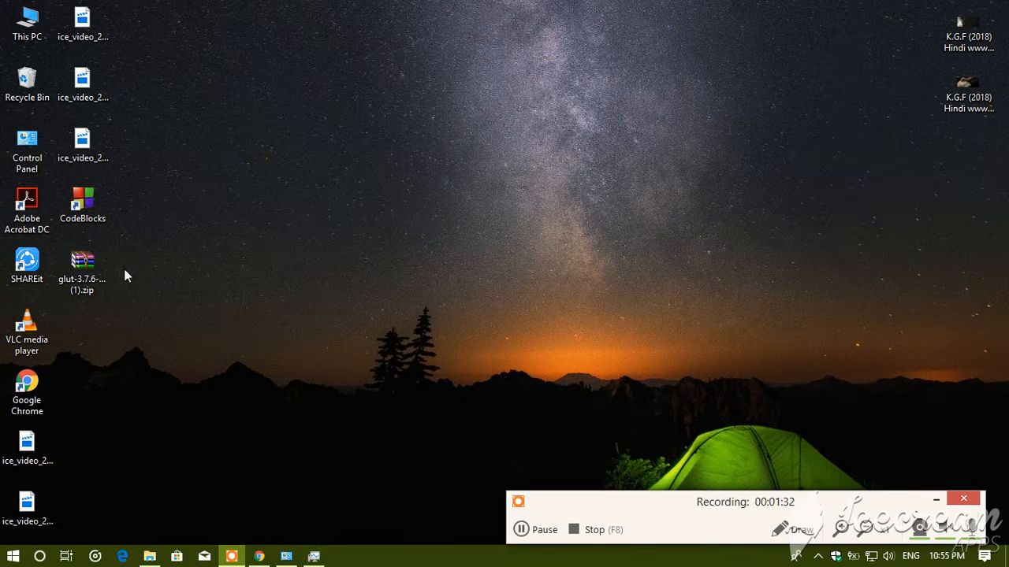
- Extract the GLUT zip archive directly onto the desktop
click(82, 268)
right_click(97, 275)
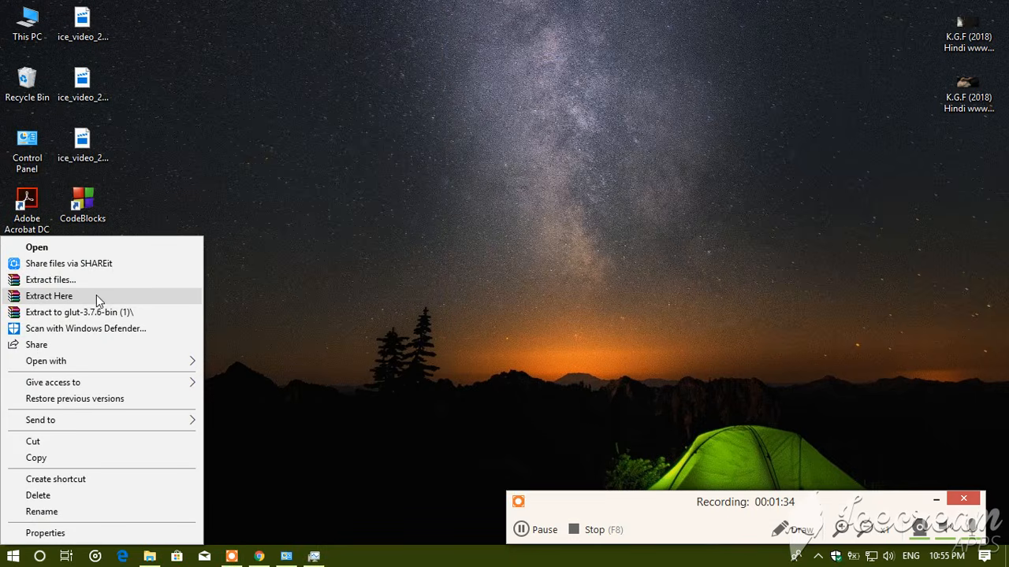
click(97, 295)
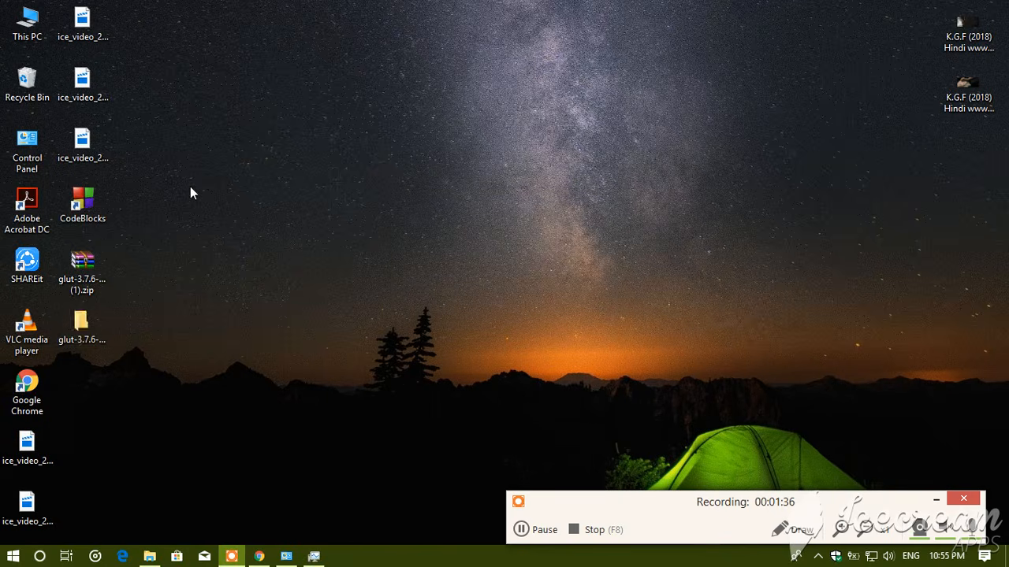
- Open the extracted glut-3.7.6-bin folder and arrange its window side by side with the Downloads window
double_click(93, 323)
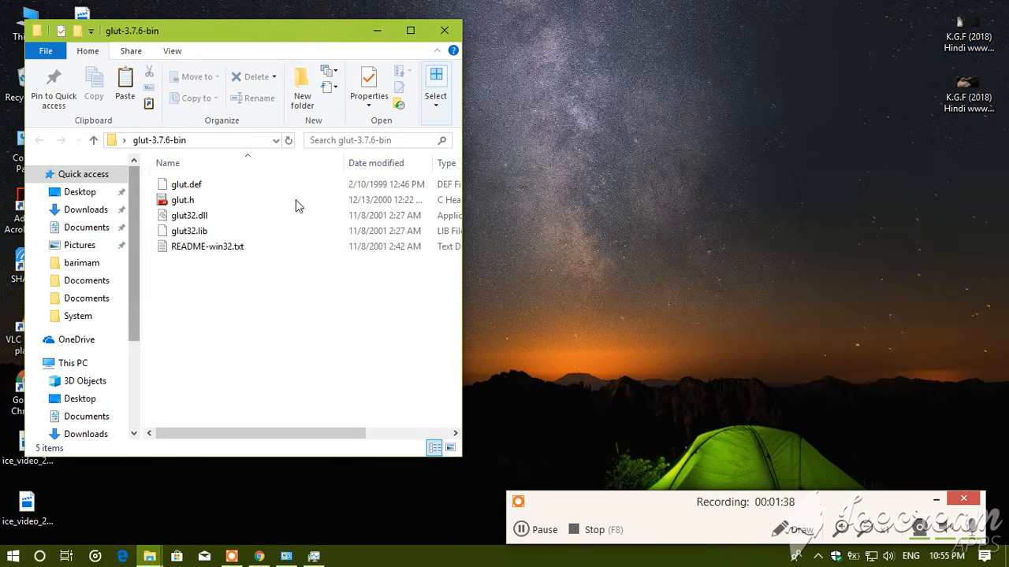
drag(304, 37, 729, 41)
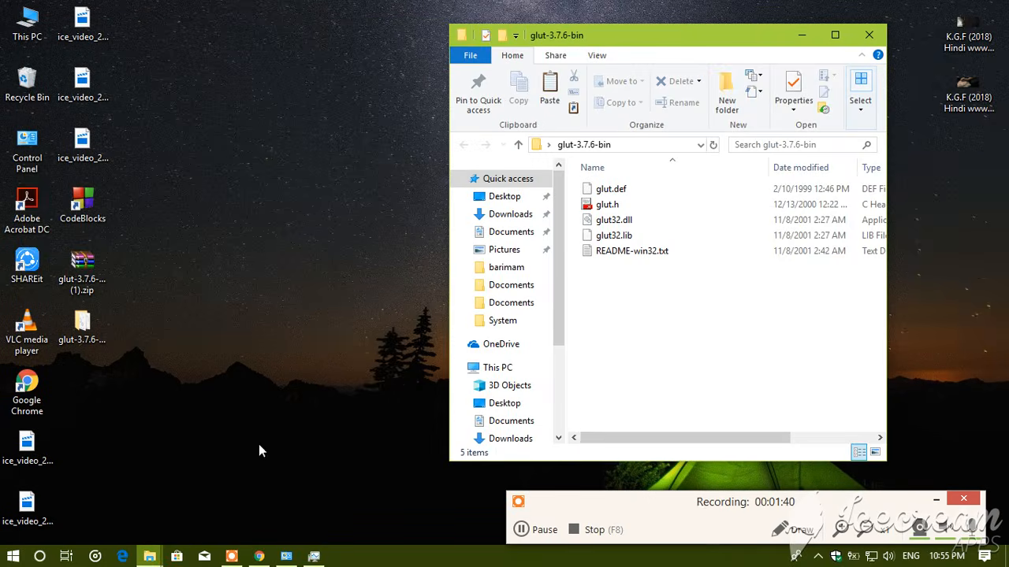
click(156, 556)
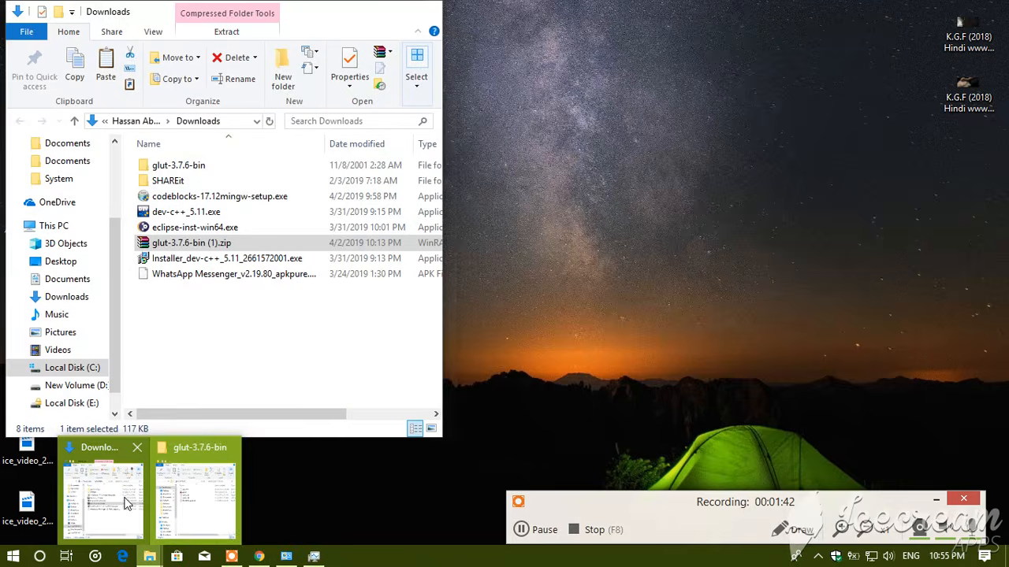
click(126, 505)
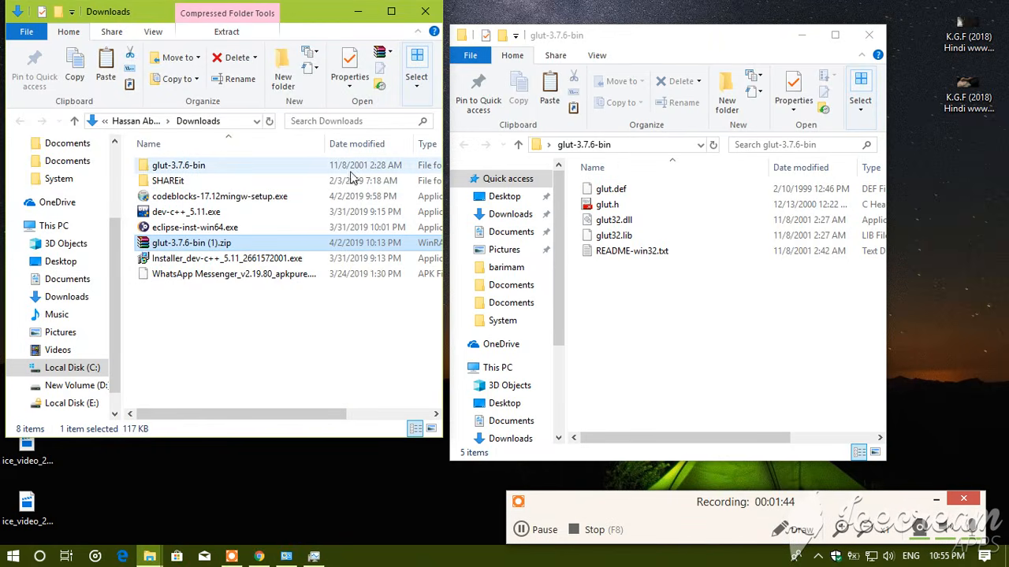
drag(628, 42, 636, 26)
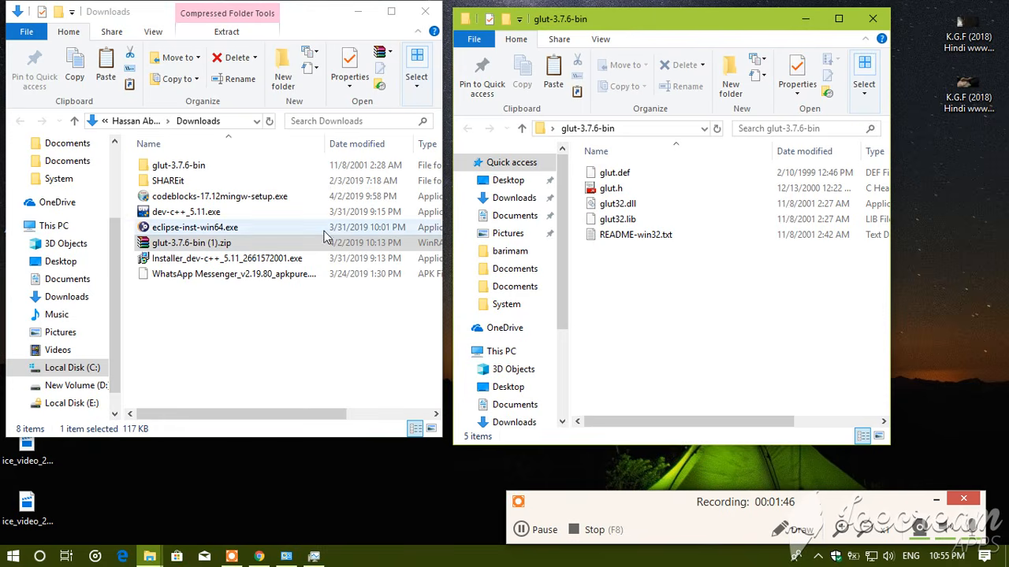
drag(686, 252, 651, 170)
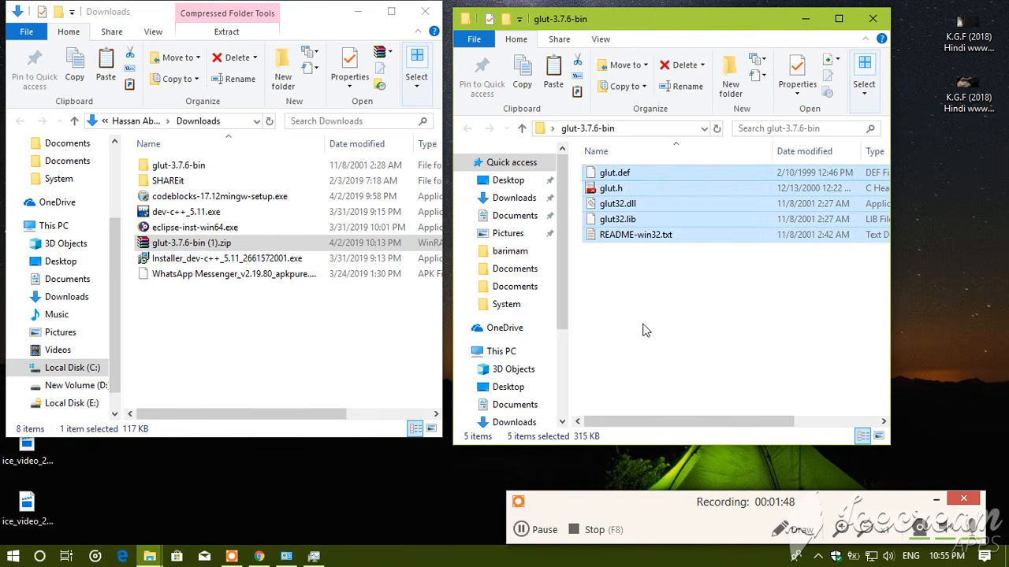
click(642, 330)
- Copy glut32.dll from the glut-3.7.6-bin folder into C:\Windows\System, granting administrator permission
click(52, 226)
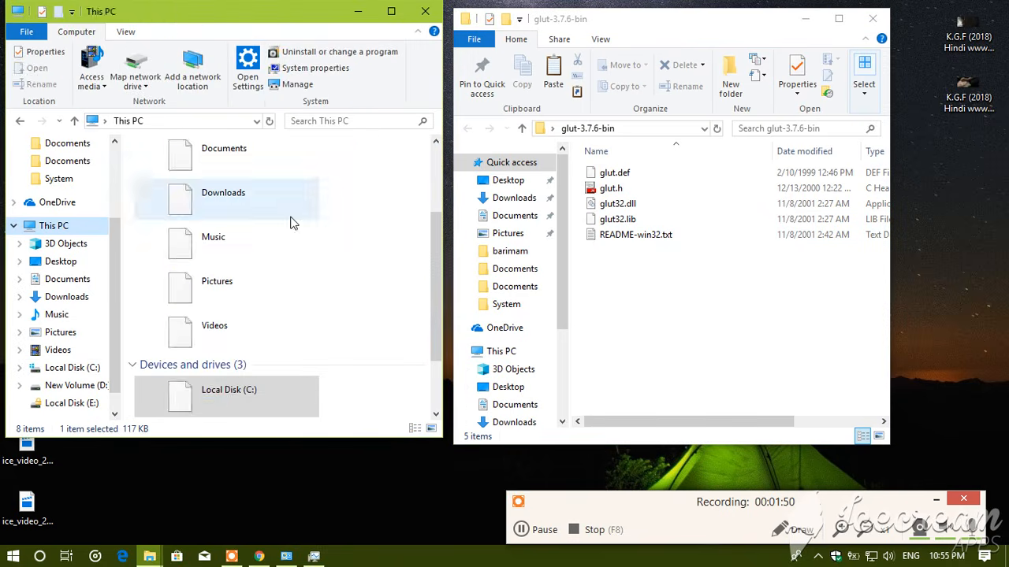
click(624, 205)
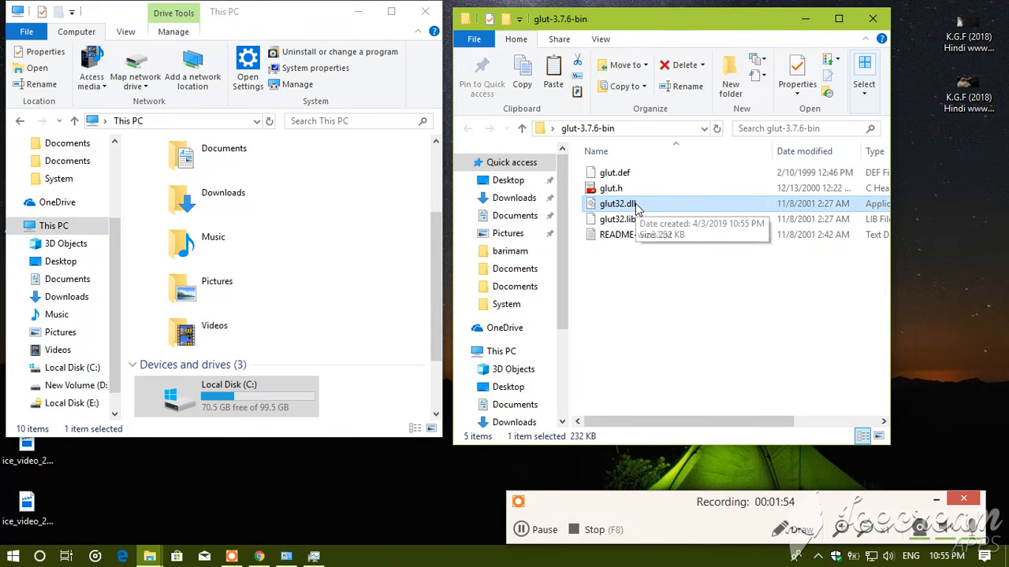
double_click(231, 411)
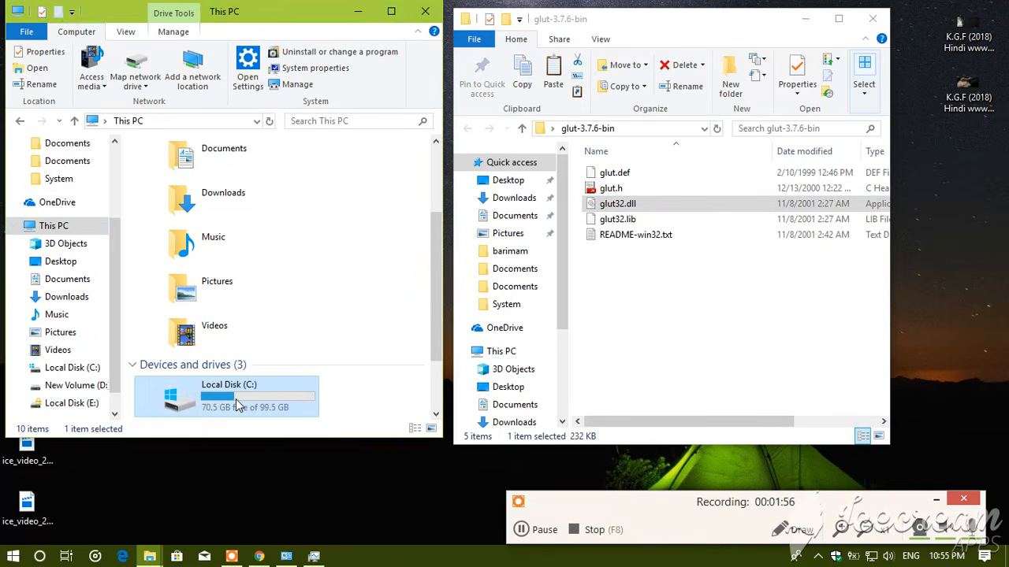
double_click(194, 245)
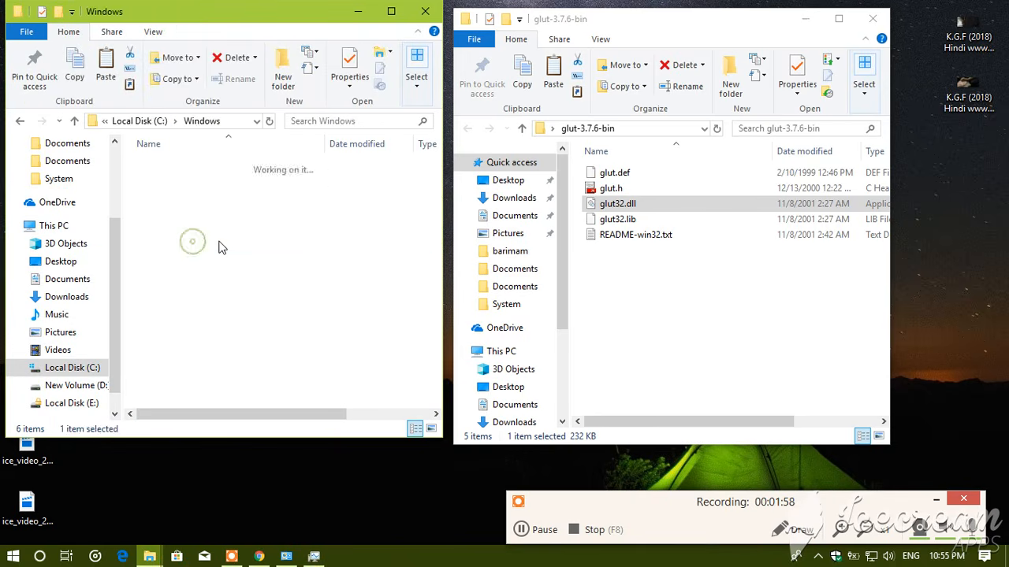
click(197, 274)
text(sche)
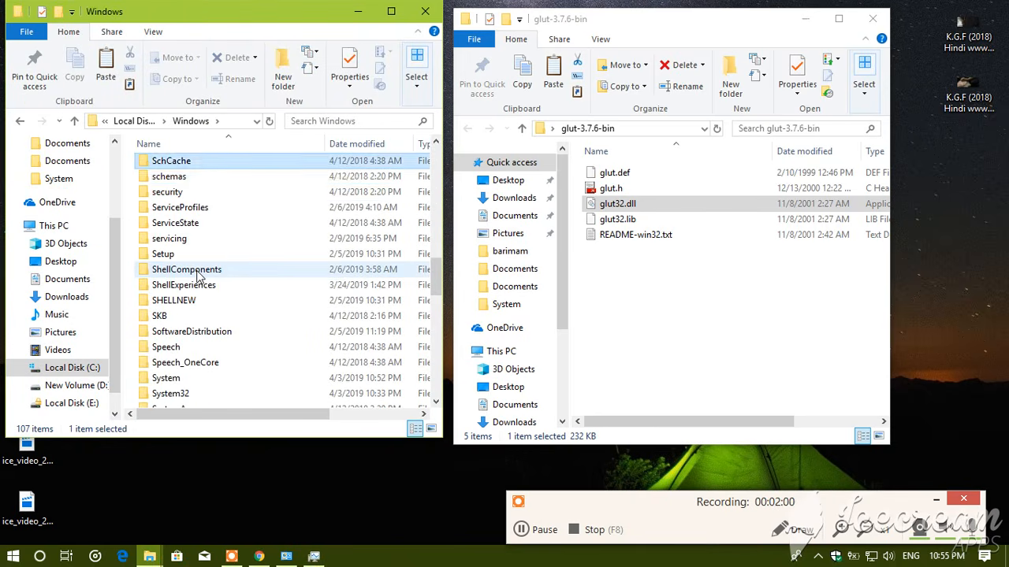
scroll(187, 348, down, 1)
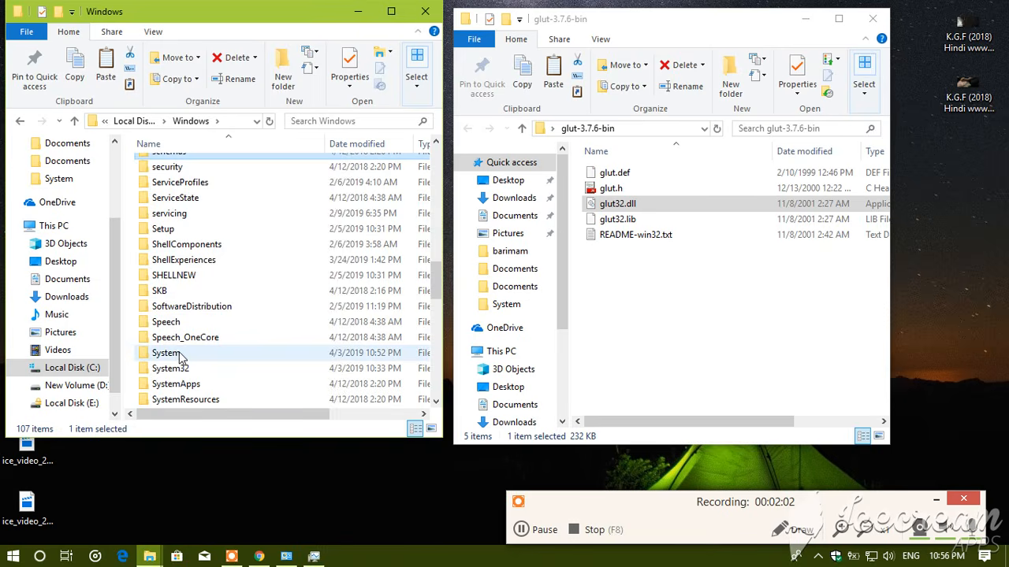
double_click(167, 353)
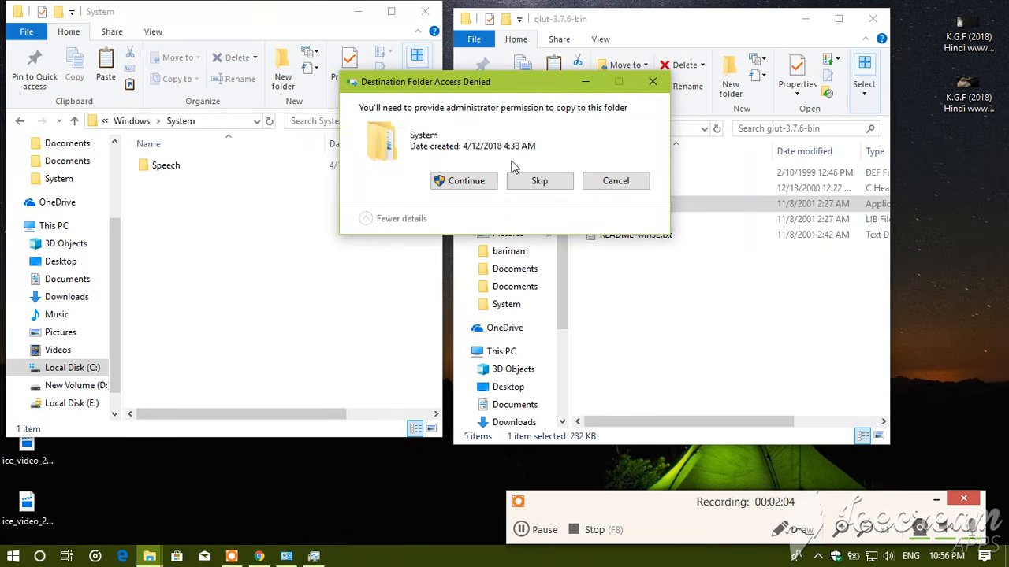
click(466, 181)
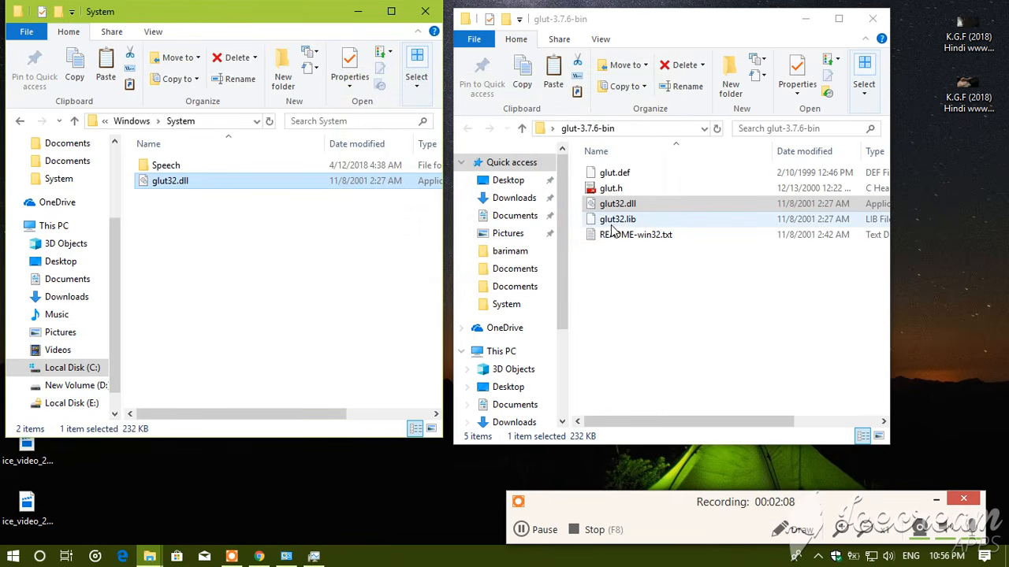
- Copy glut.h into the CodeBlocks\MinGW\include\GL folder under Program Files (x86), granting administrator permission
click(621, 189)
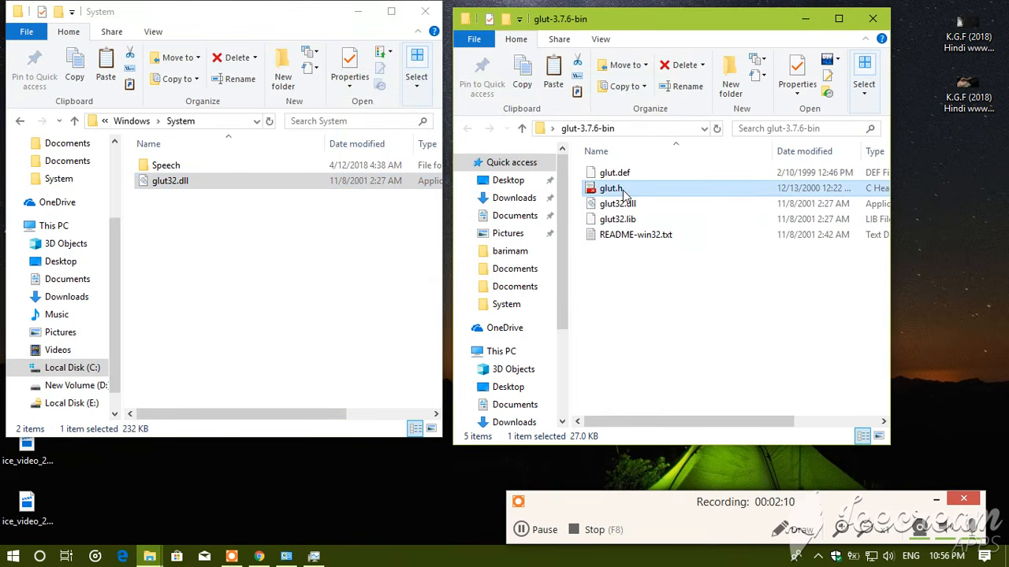
click(74, 120)
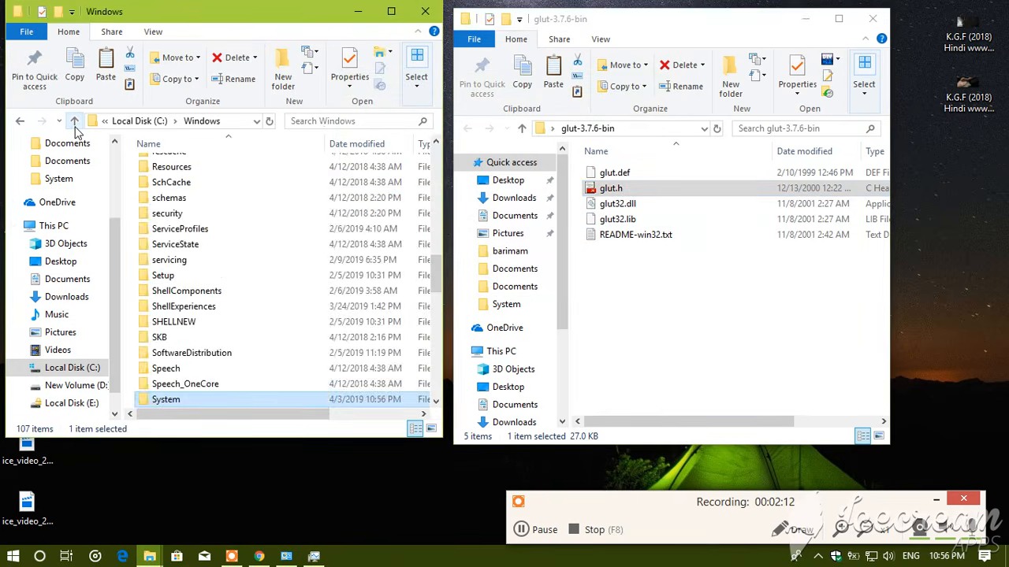
click(75, 121)
click(75, 122)
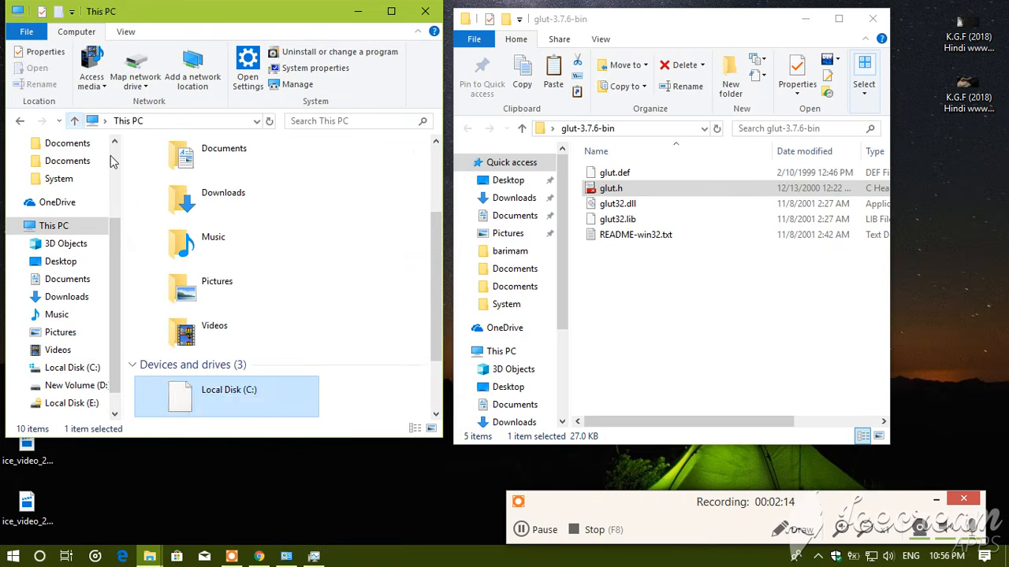
double_click(244, 386)
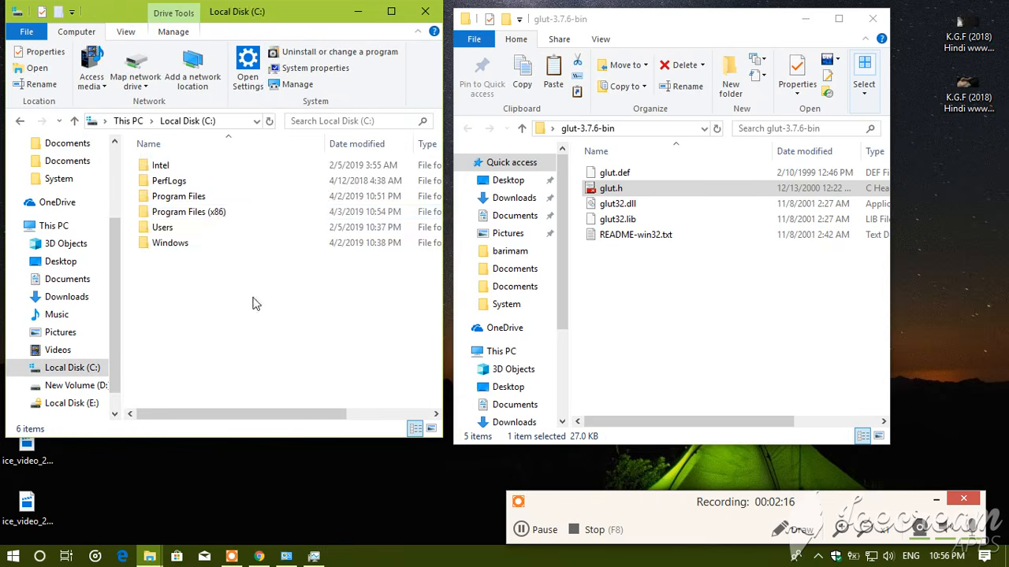
double_click(212, 215)
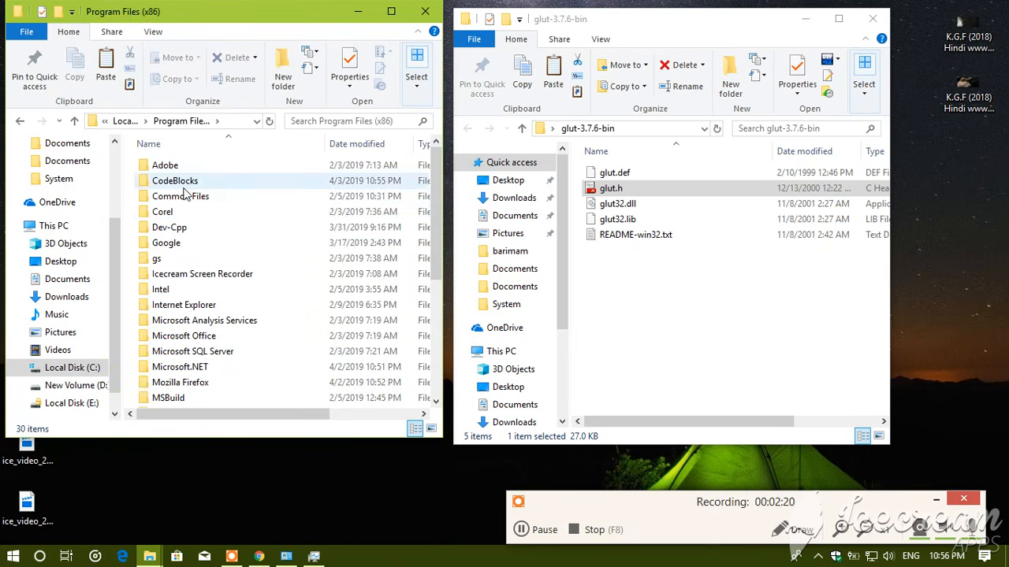
double_click(187, 183)
double_click(182, 171)
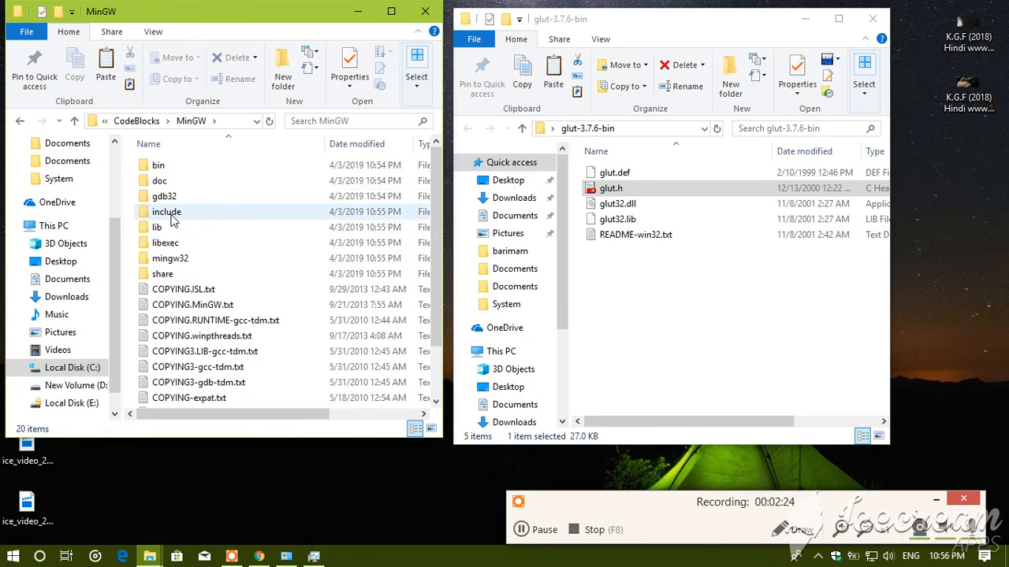
double_click(171, 212)
click(169, 200)
double_click(168, 200)
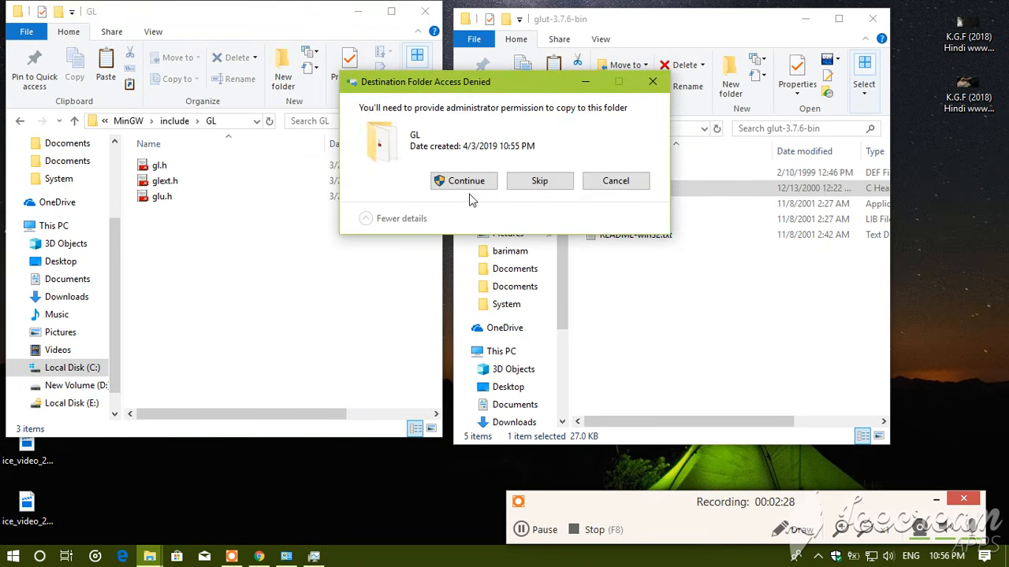
click(466, 183)
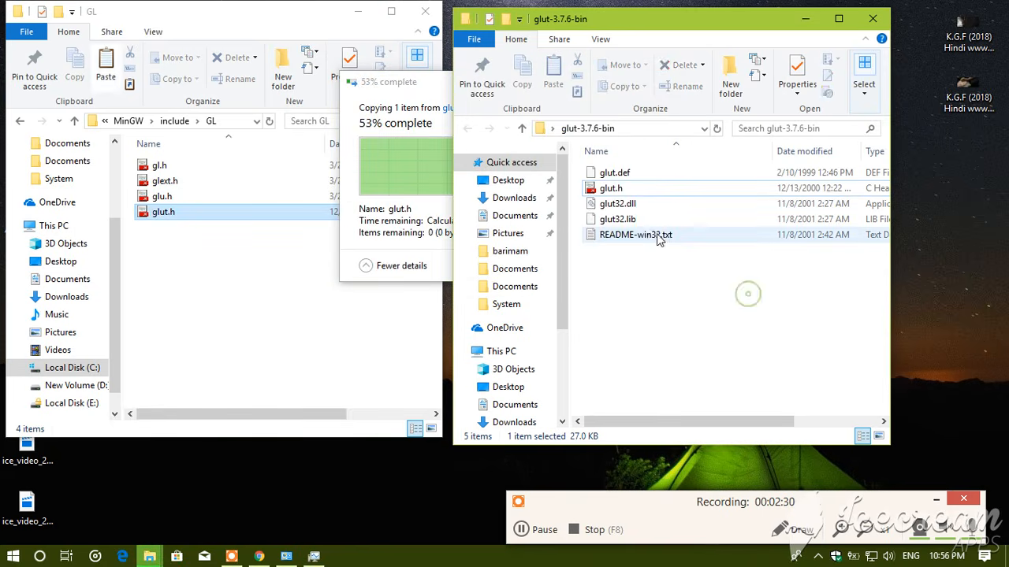
- Copy glut32.lib from the glut-3.7.6-bin folder into the MinGW\lib folder, granting administrator permission
click(629, 222)
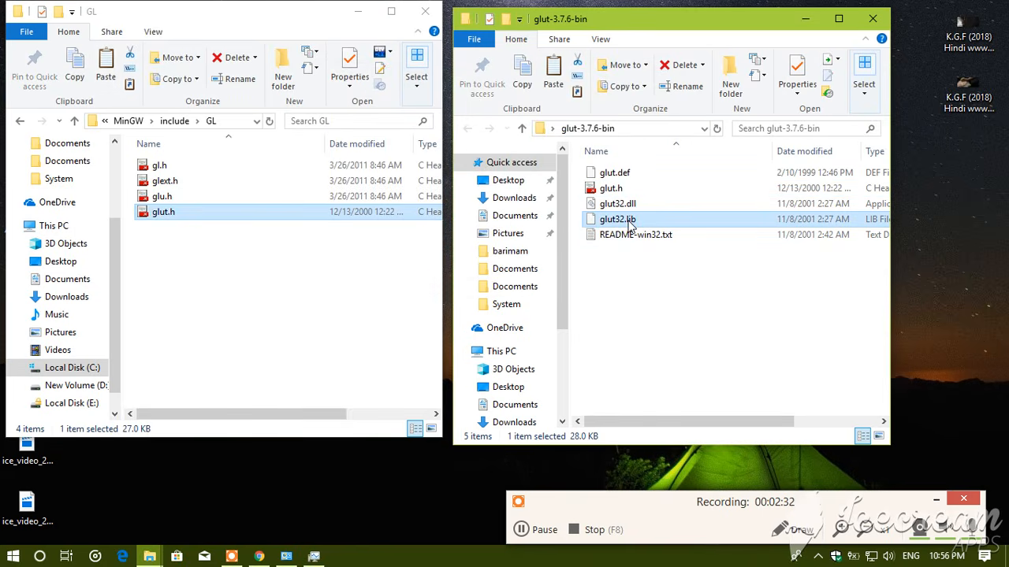
click(75, 122)
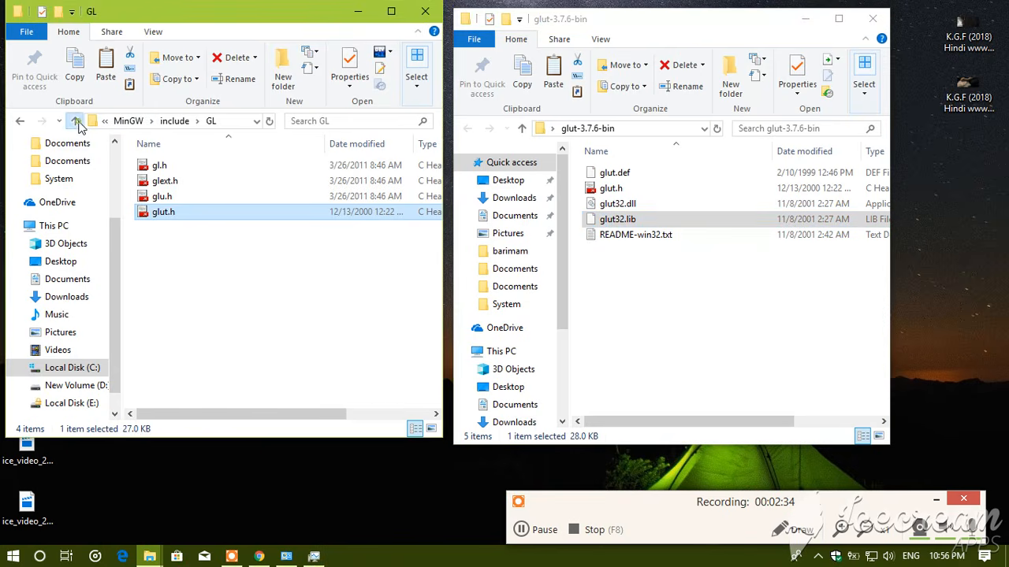
click(76, 121)
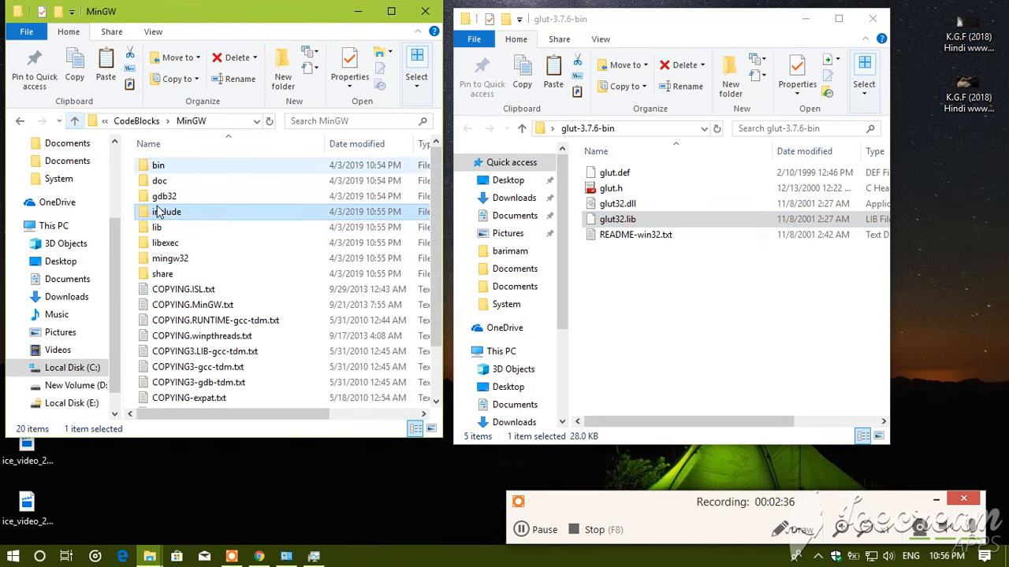
click(174, 232)
double_click(175, 231)
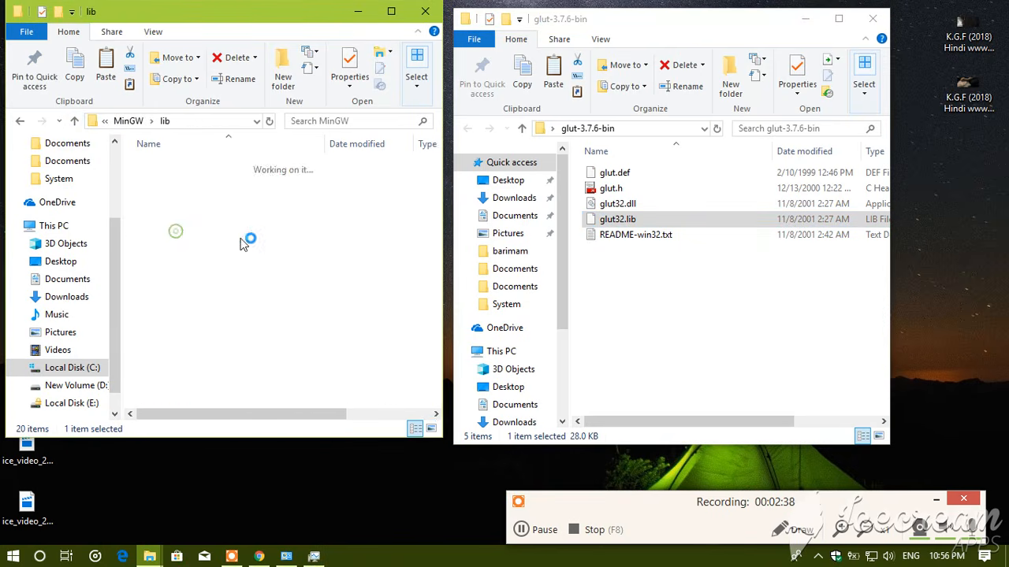
key(ctrl+v)
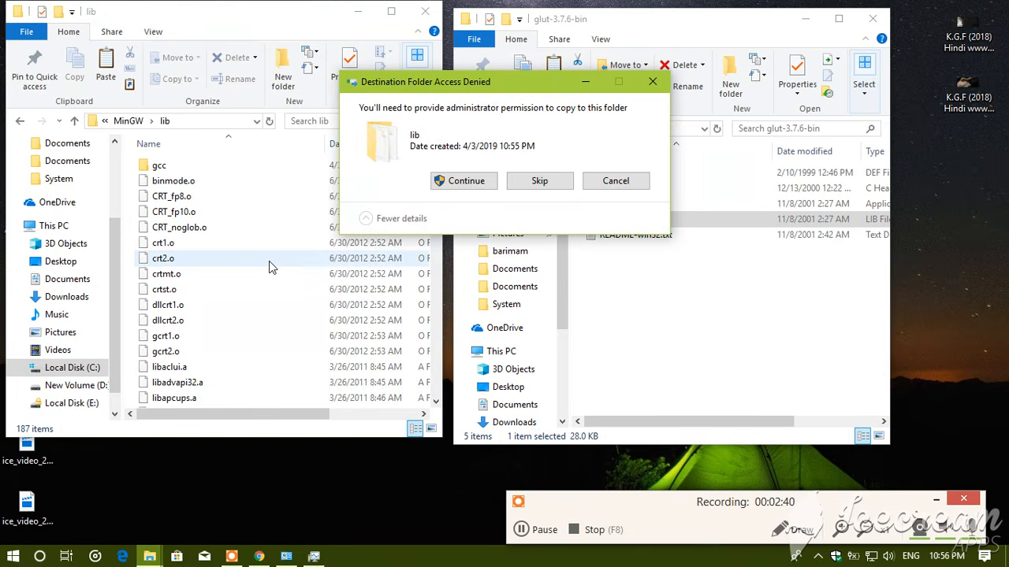
click(466, 184)
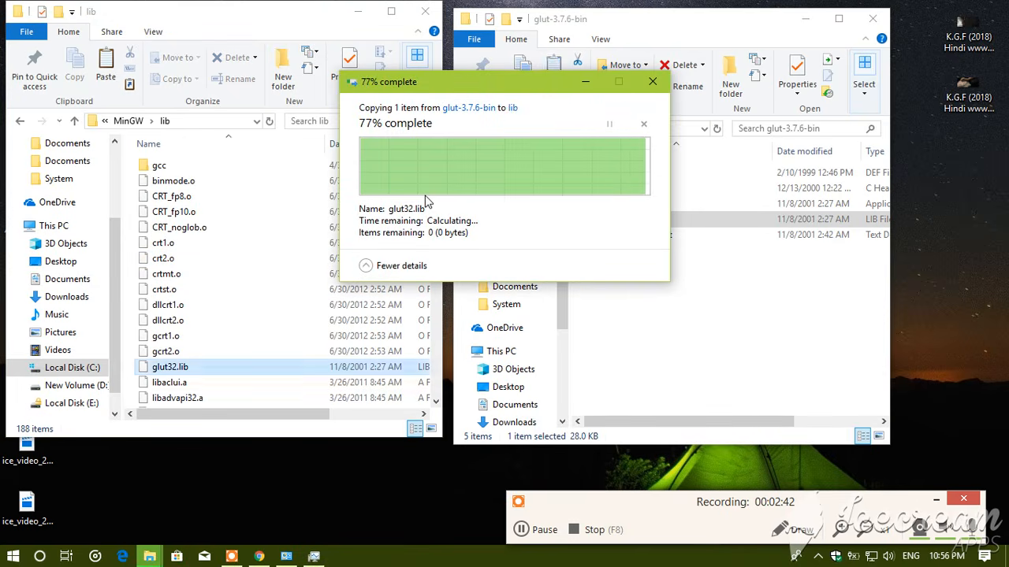
- Copy the full path of the CodeBlocks\MinGW folder and minimize its window
click(74, 120)
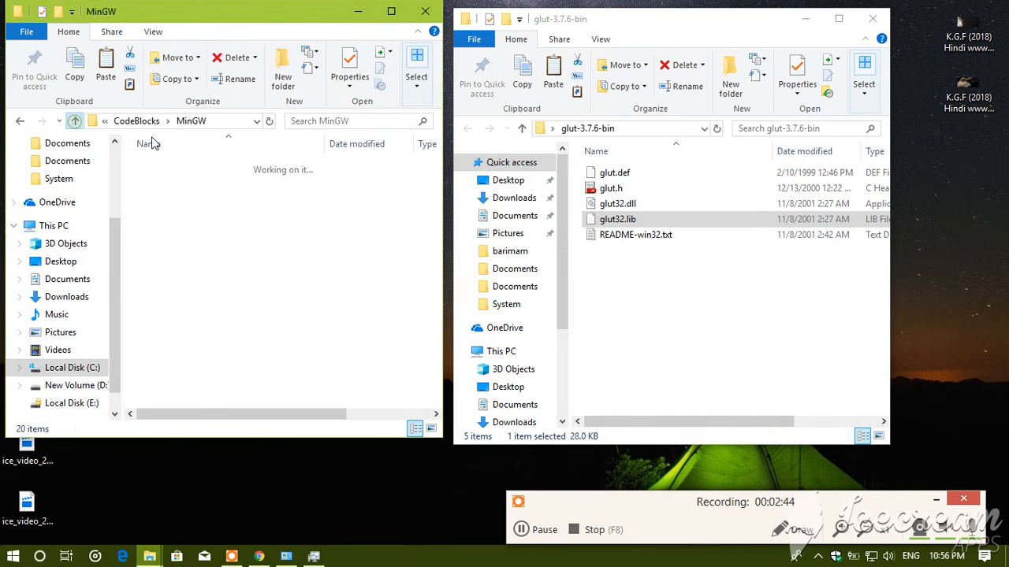
click(237, 123)
key(ctrl+c)
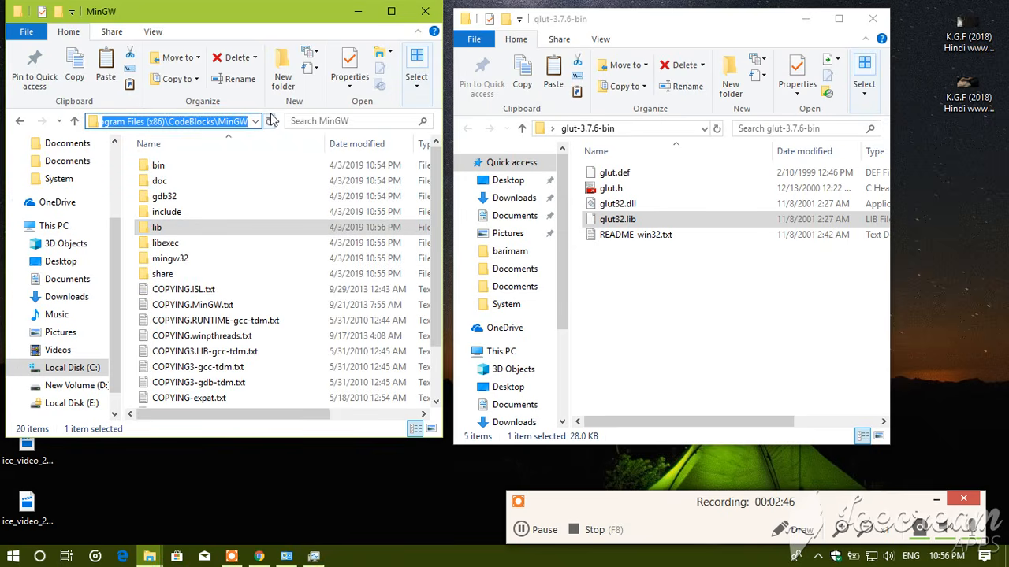
click(391, 11)
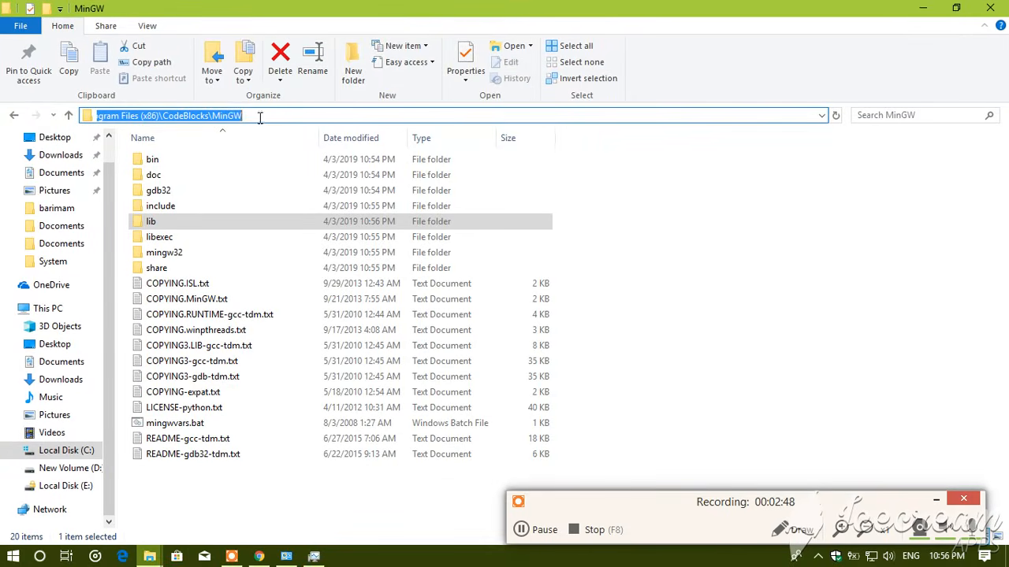
click(923, 8)
- Launch Code::Blocks and start a new project from the GLUT project template, continuing past the wizard's welcome page
double_click(83, 206)
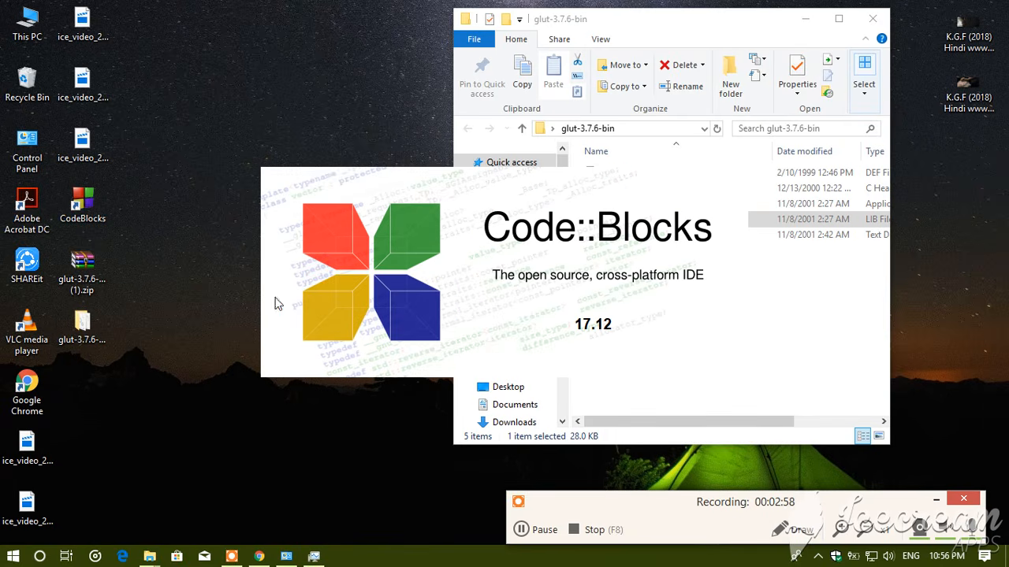
click(526, 530)
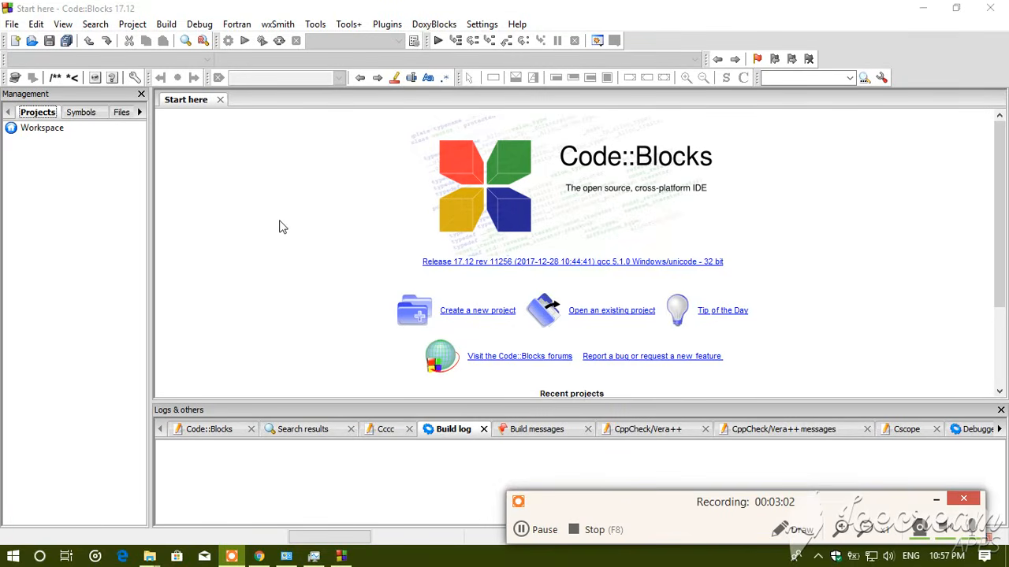
click(10, 24)
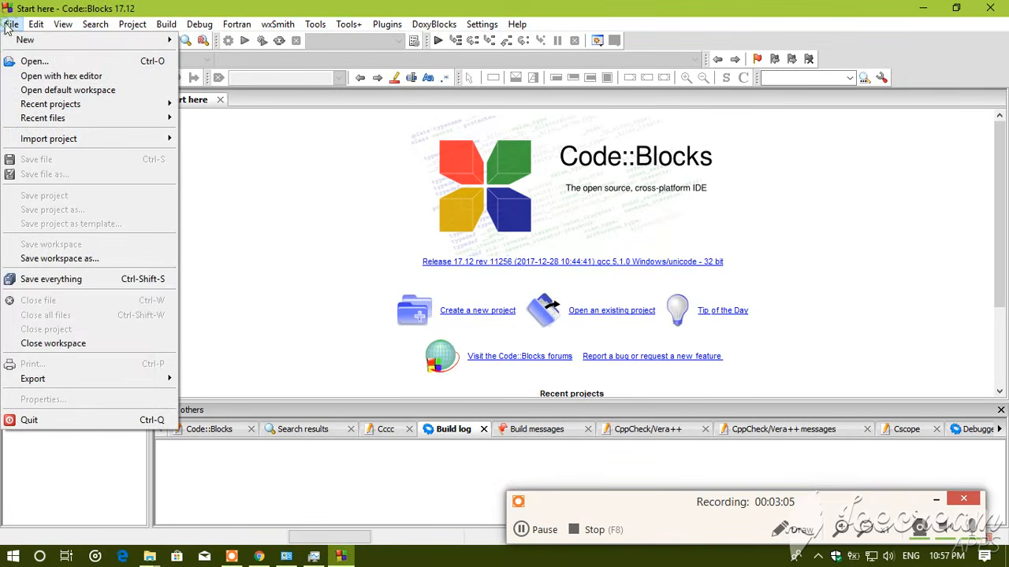
mouse_move(24, 41)
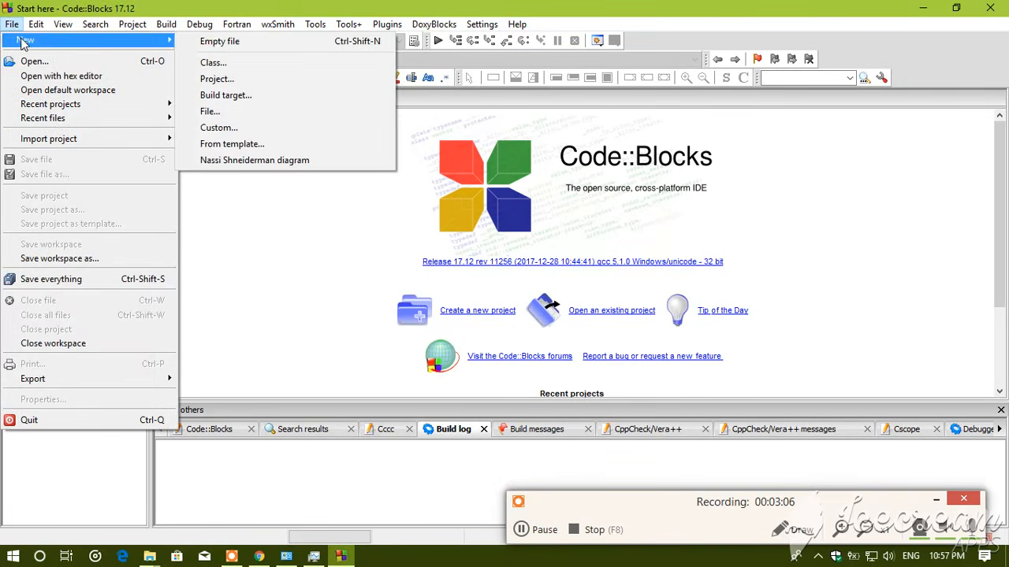
click(259, 79)
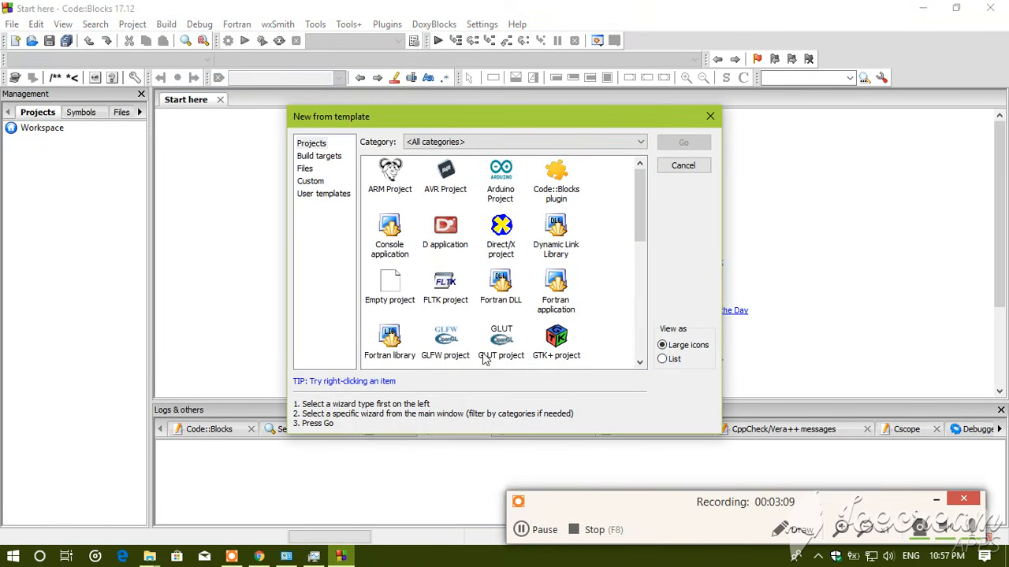
click(500, 353)
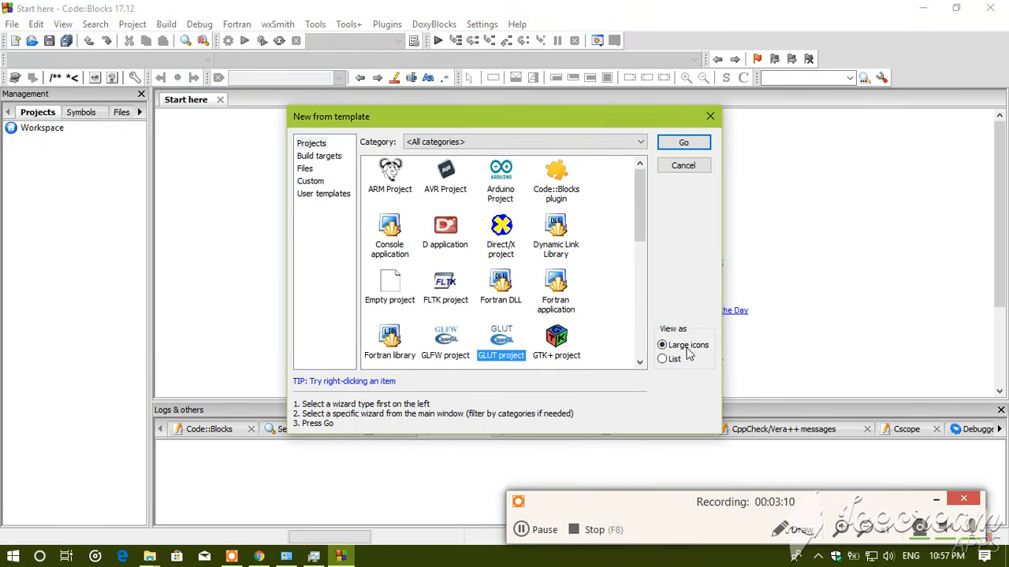
click(684, 143)
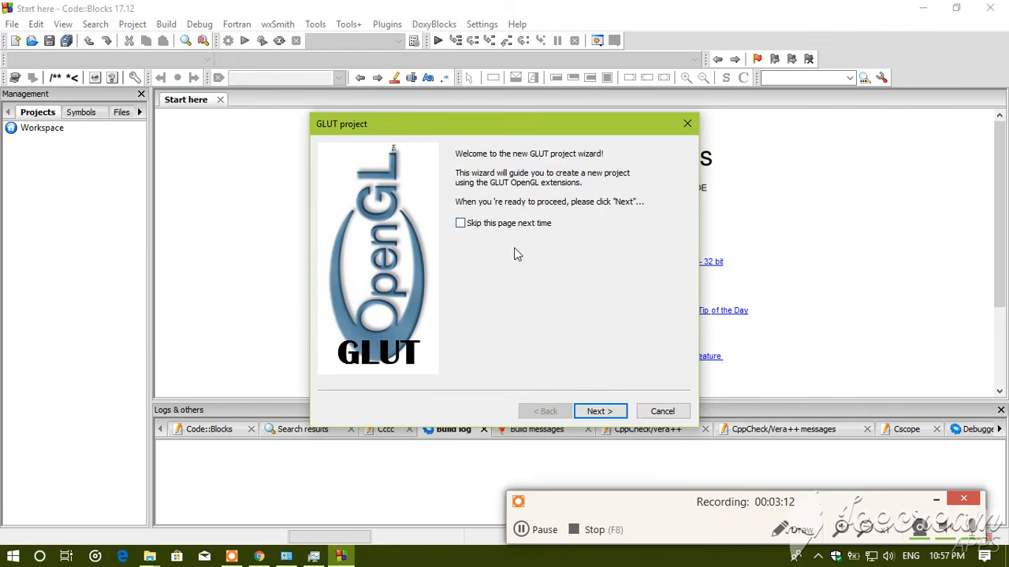
click(613, 405)
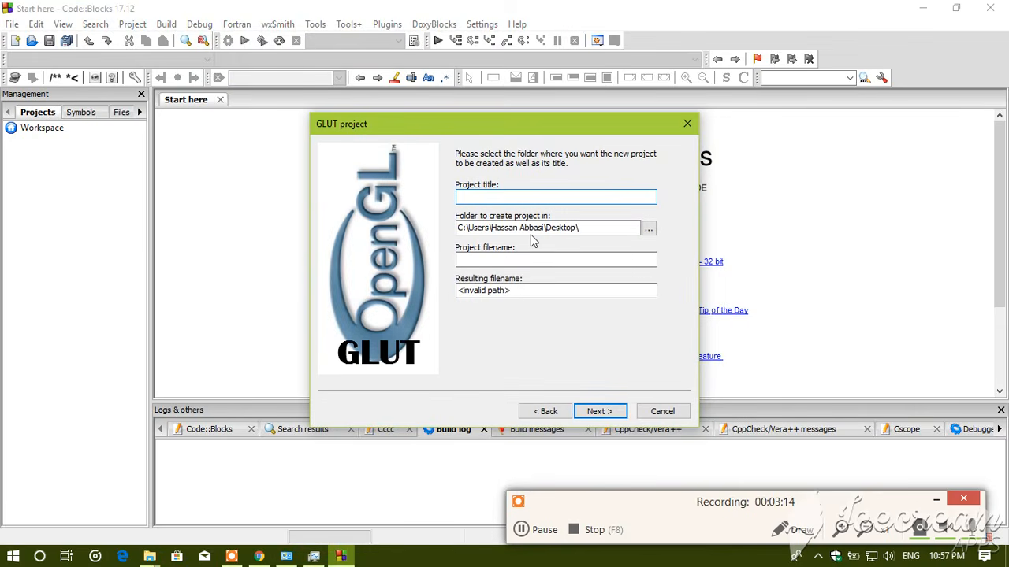
- Title the GLUT project "test demo", choose the Desktop as its folder, and continue to the GLUT location page
text(test demo)
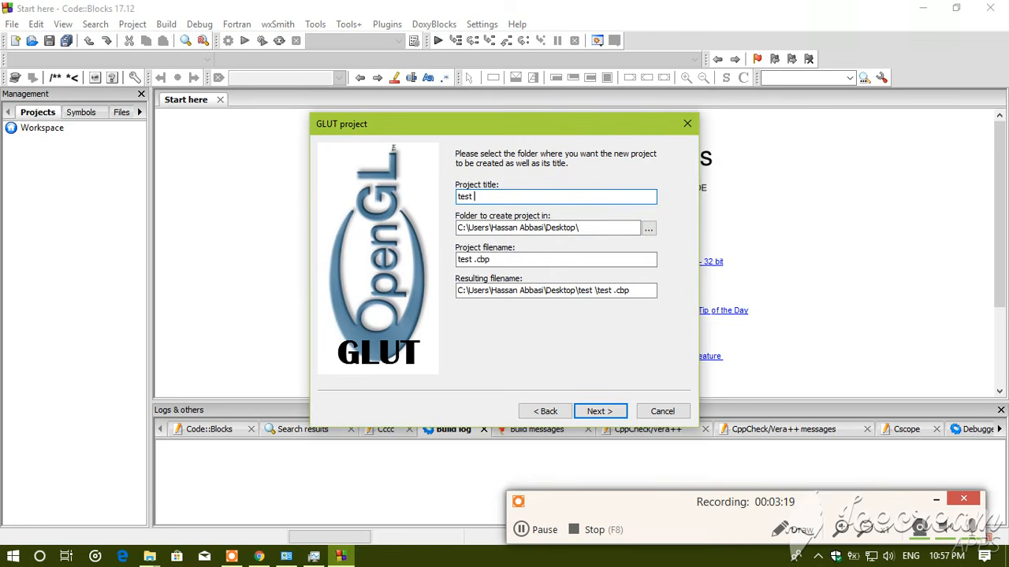
click(648, 229)
double_click(457, 298)
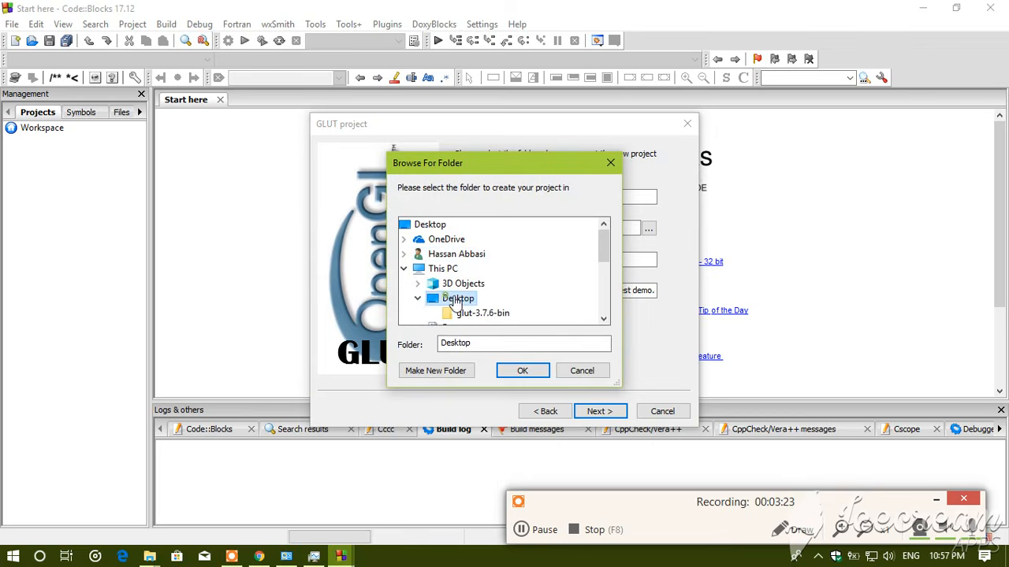
click(520, 371)
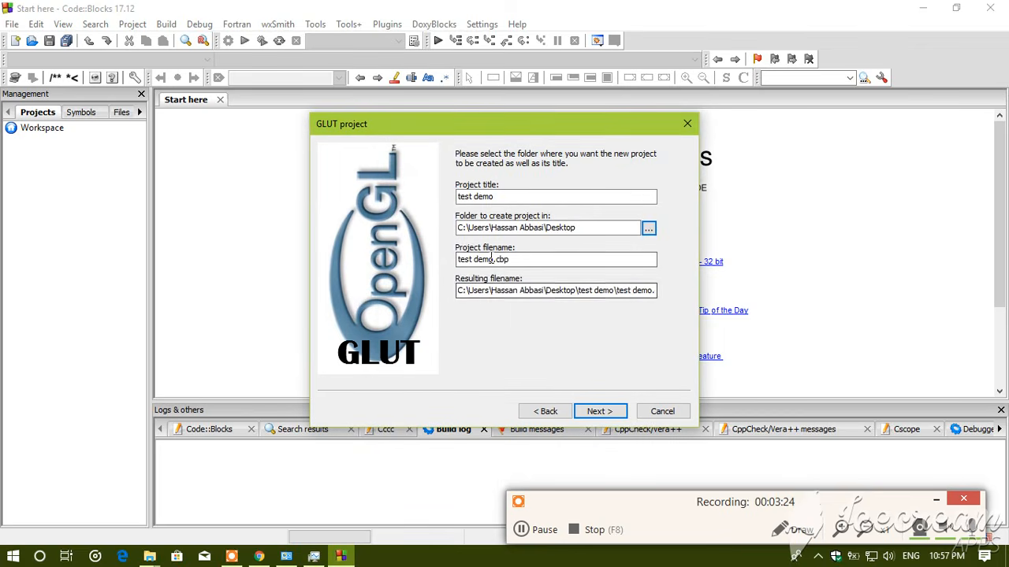
click(597, 411)
- Replace the GLUT location with the copied path C:\Program Files (x86)\CodeBlocks\MinGW
click(618, 215)
drag(619, 215, 522, 216)
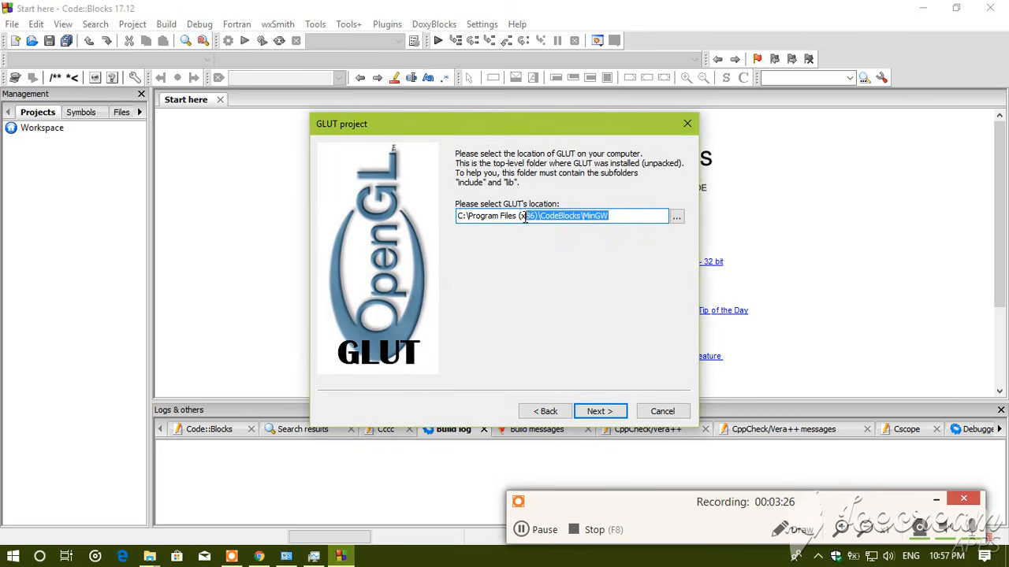
key(BackSpace)
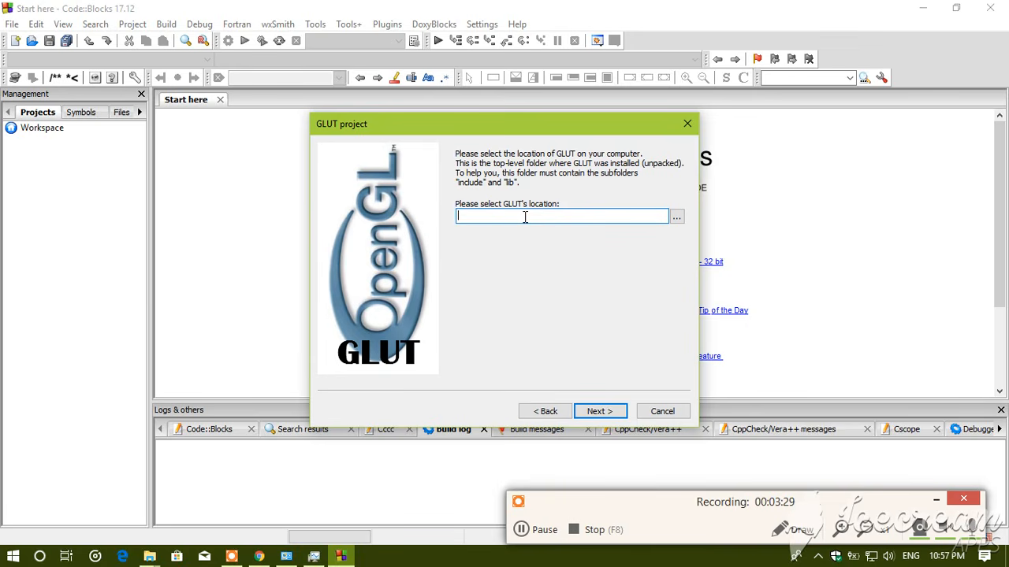
key(ctrl+v)
- Switch to the MinGW folder window in File Explorer to check its full path, and minimize it again
mouse_move(149, 557)
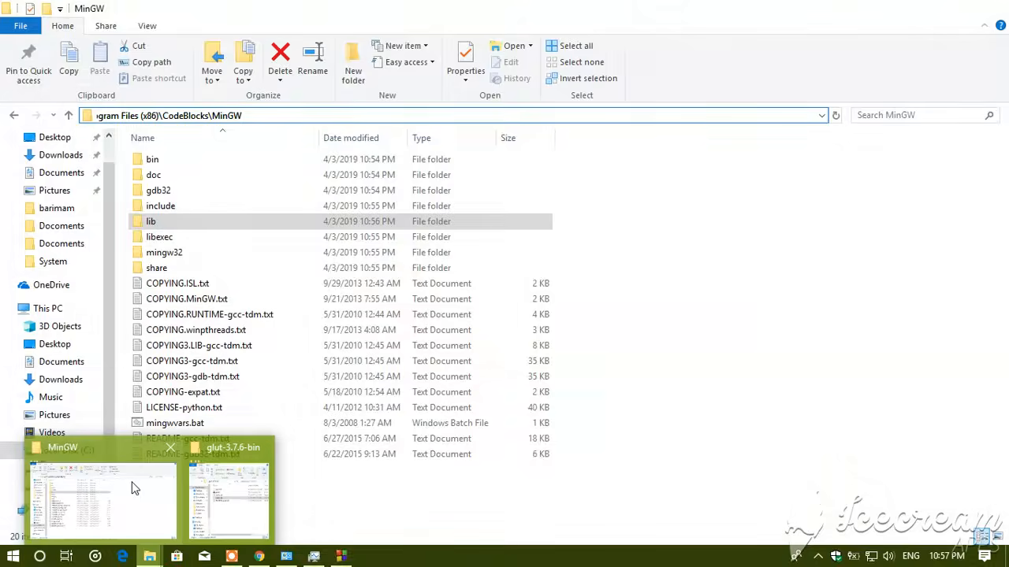
click(135, 484)
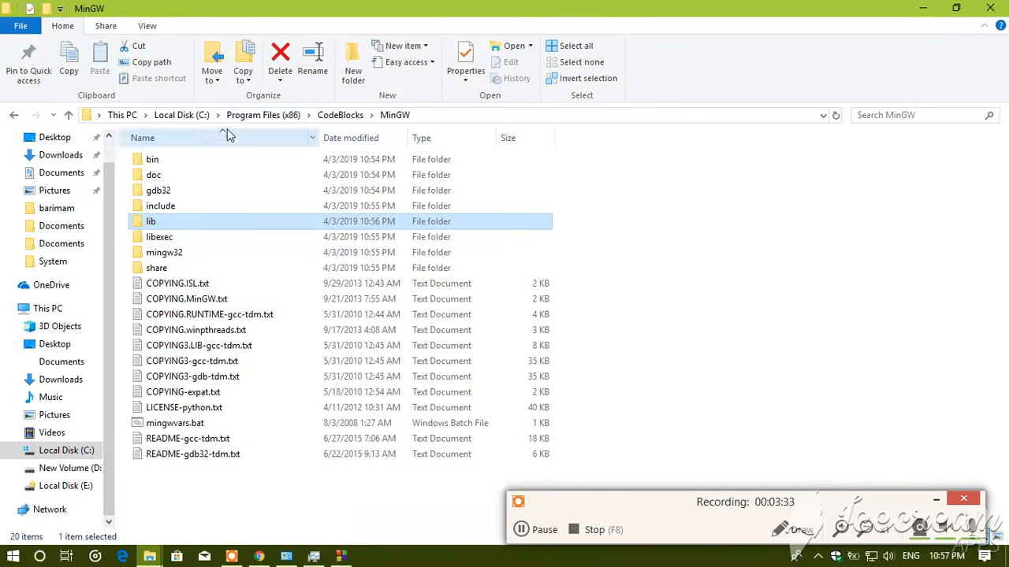
click(429, 116)
click(923, 7)
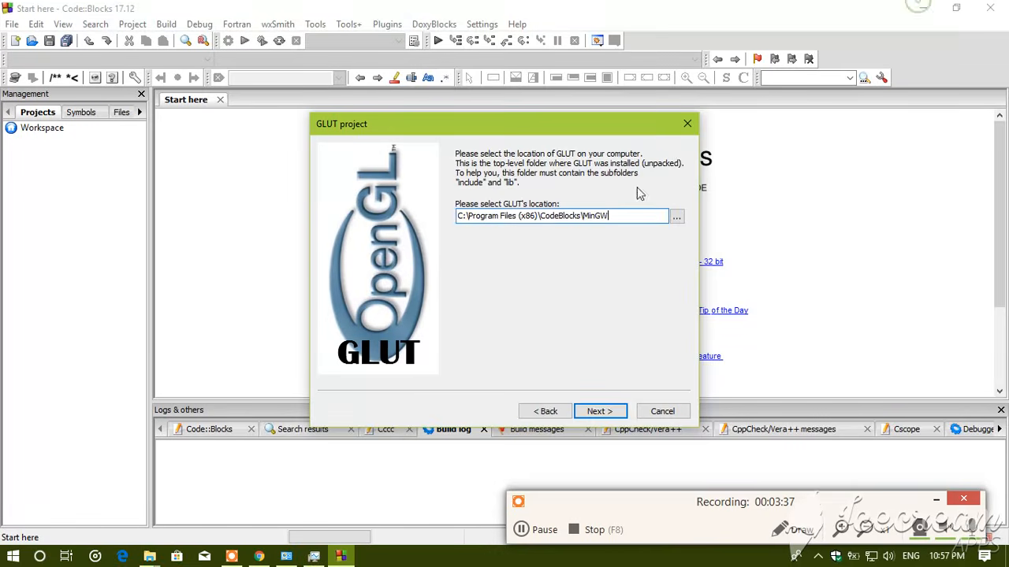
- Accept the GLUT location, finish the project wizard, and open main.cpp from the test demo project's Sources
click(603, 410)
click(604, 411)
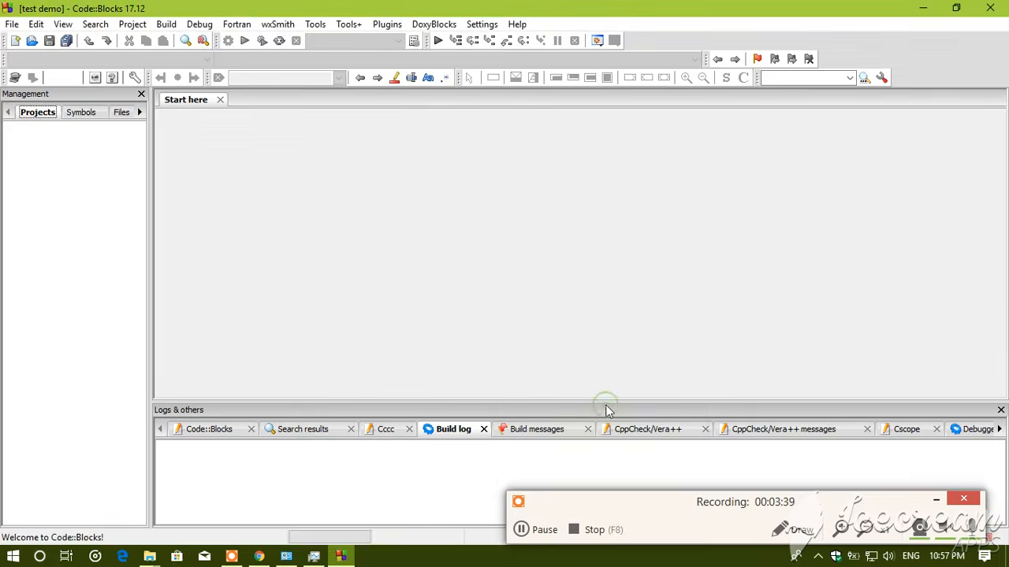
click(26, 156)
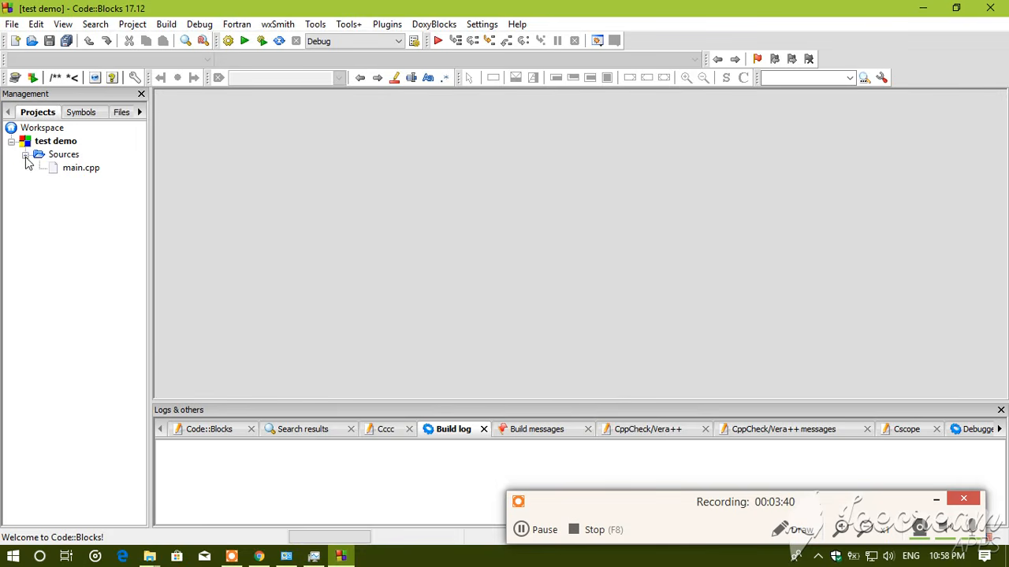
double_click(75, 168)
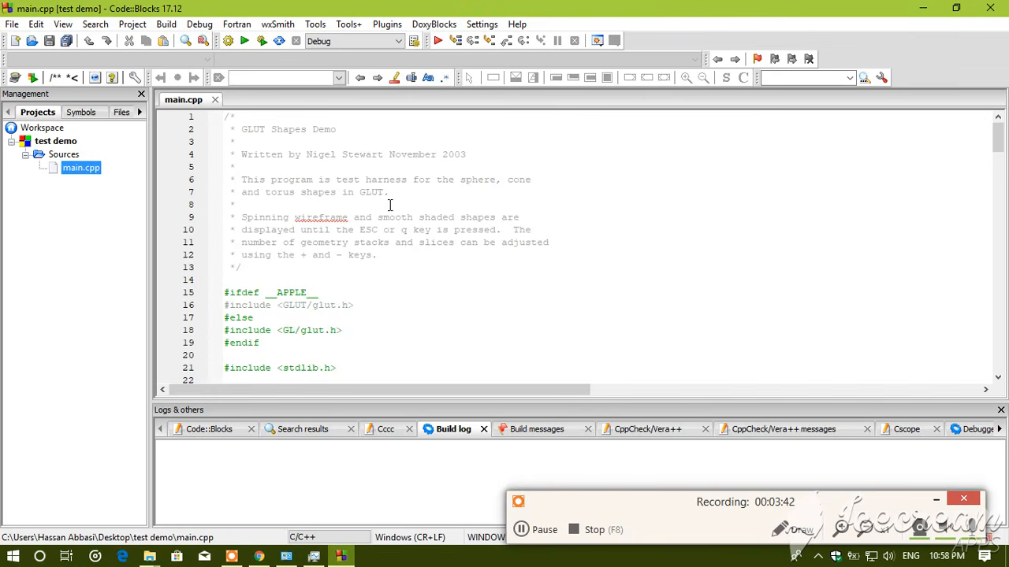
- Add #include<windows.h> on the empty line 14 above #ifdef __APPLE__ in main.cpp and save the file
click(249, 284)
text(#)
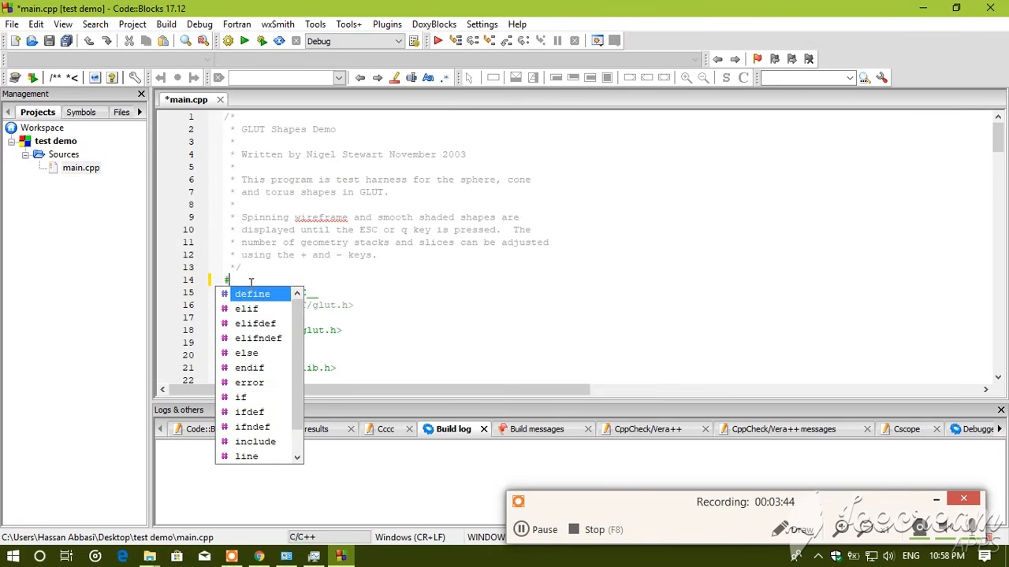
text(inc)
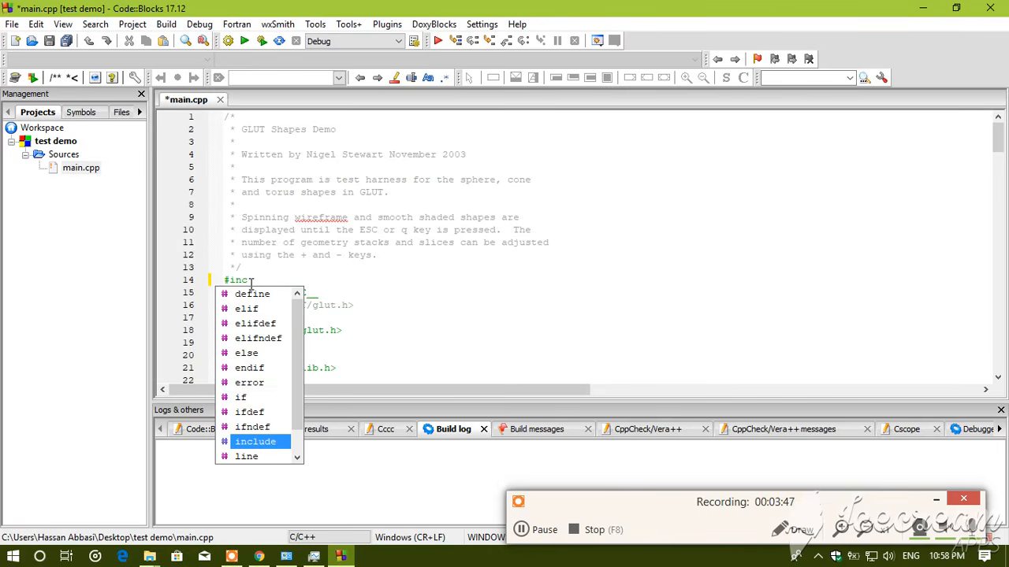
key(Return)
text(<)
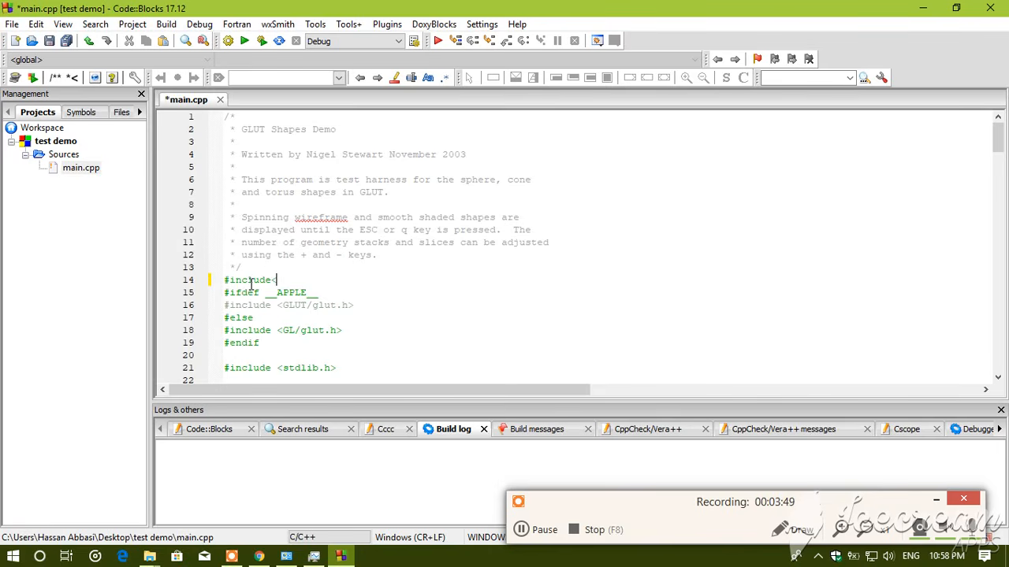
text(w)
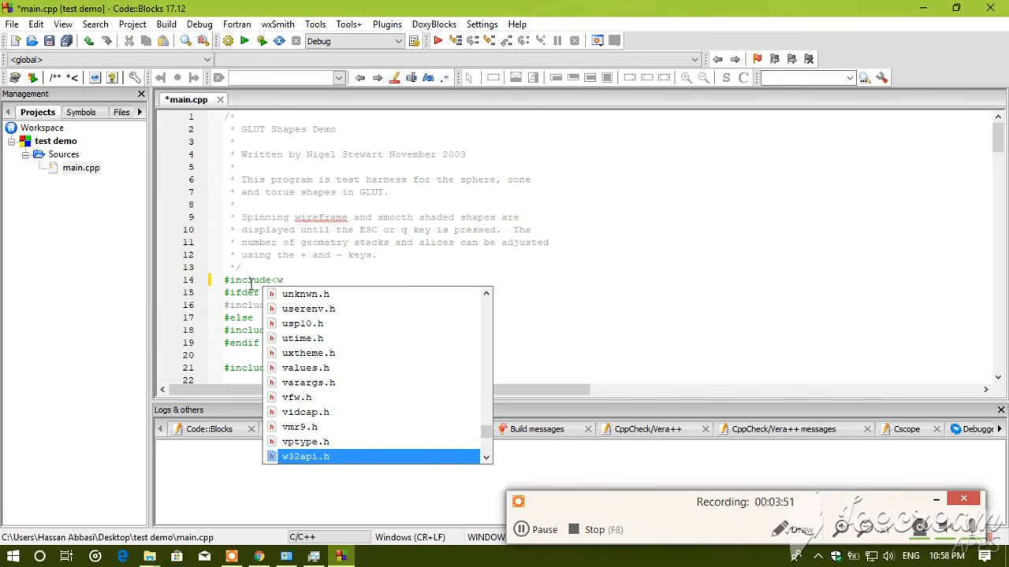
text(ind)
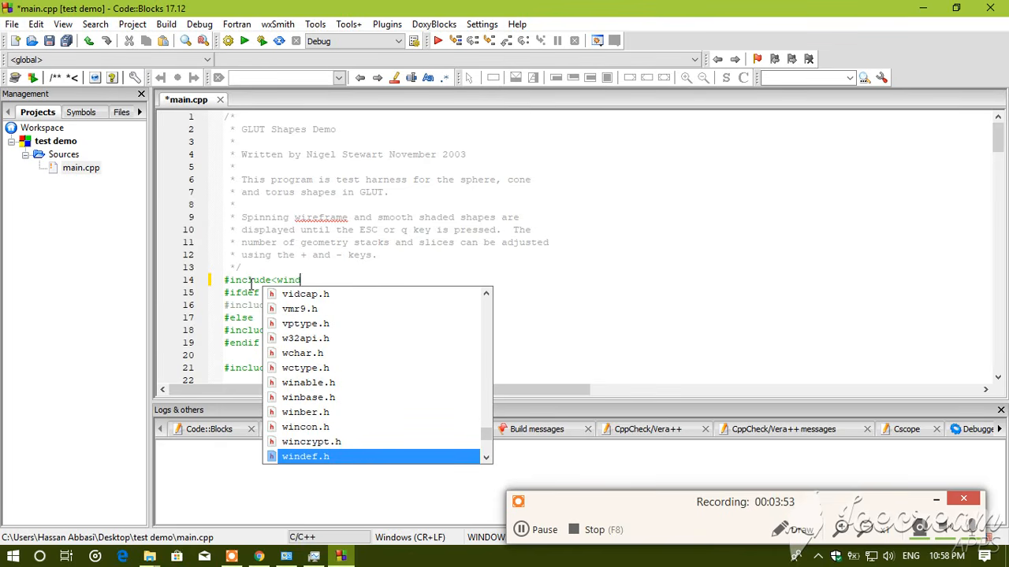
text(ow)
key(Return)
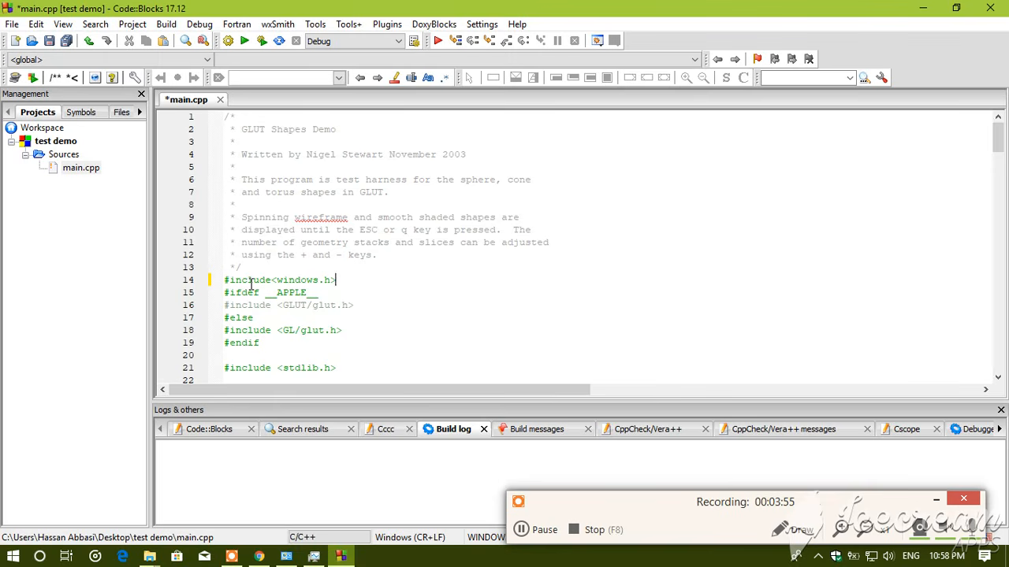
key(ctrl+s)
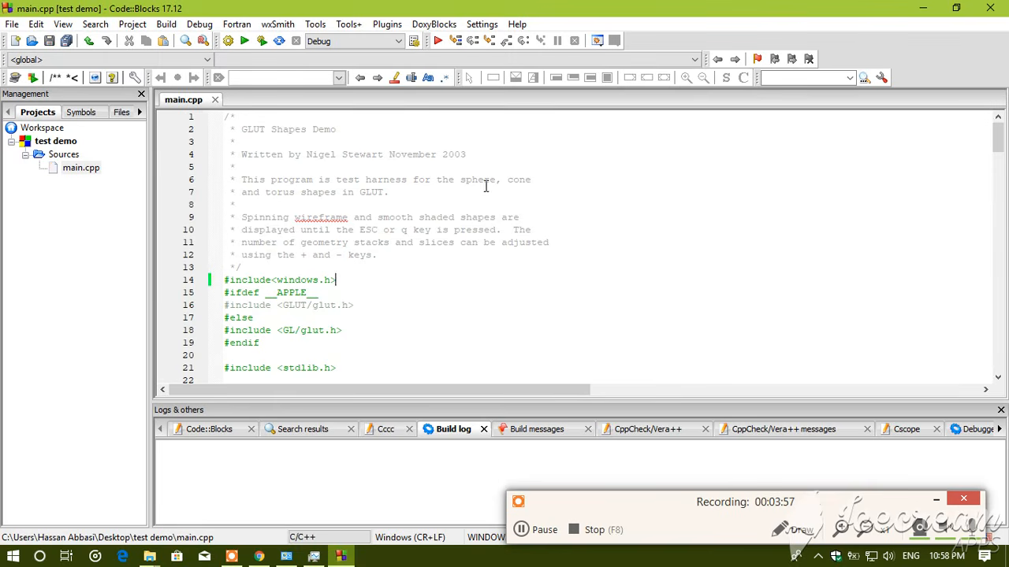
- Build and run the test demo project with the log area enlarged, and minimize the GLUT Shapes and console windows
key(ctrl+F9)
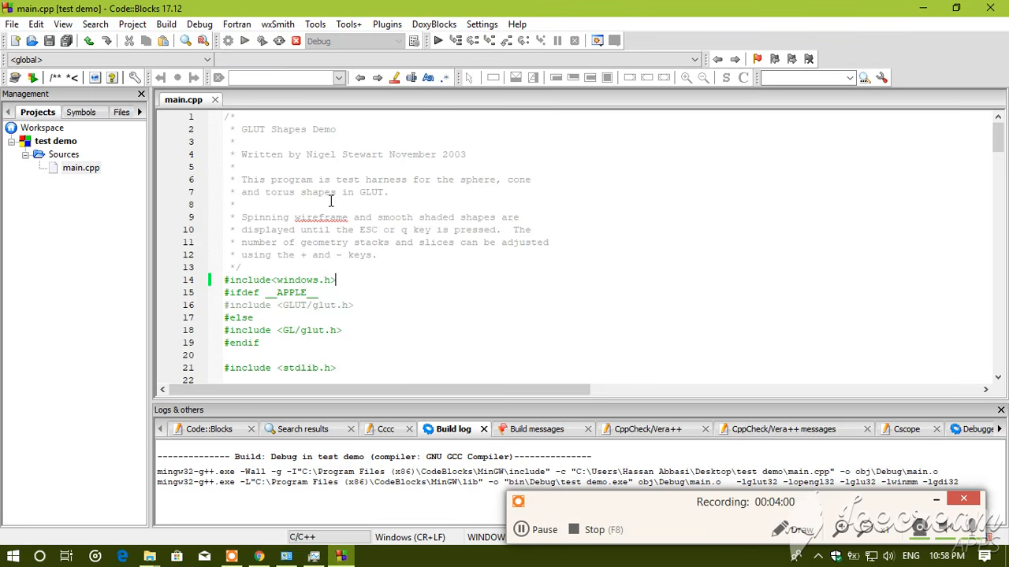
drag(420, 402, 418, 336)
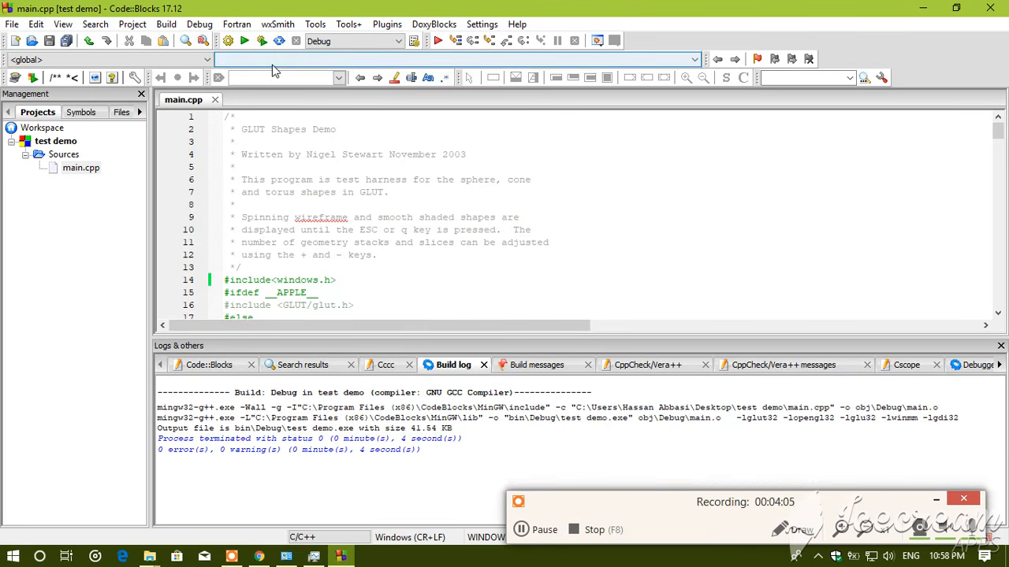
click(244, 41)
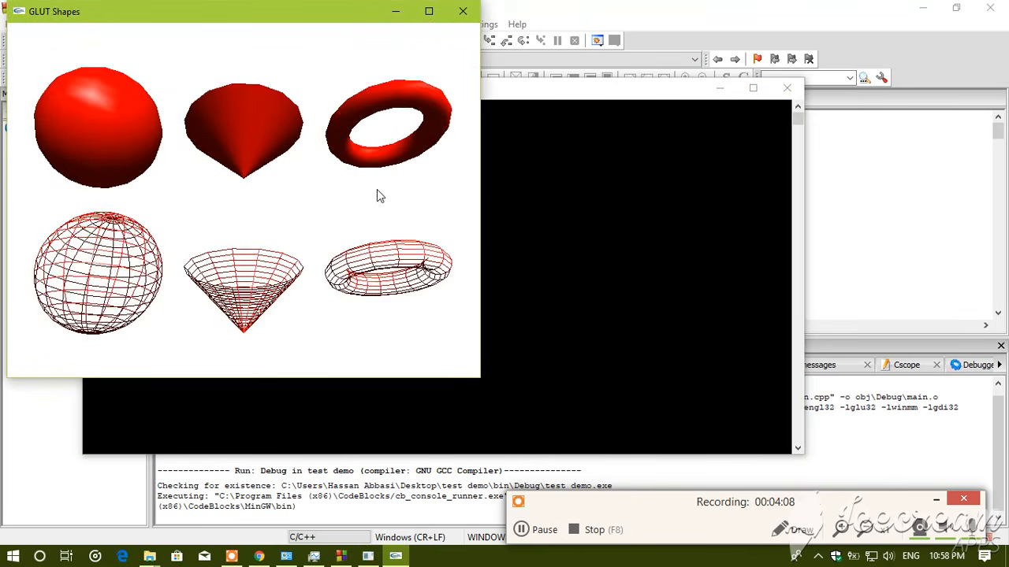
click(395, 11)
click(718, 88)
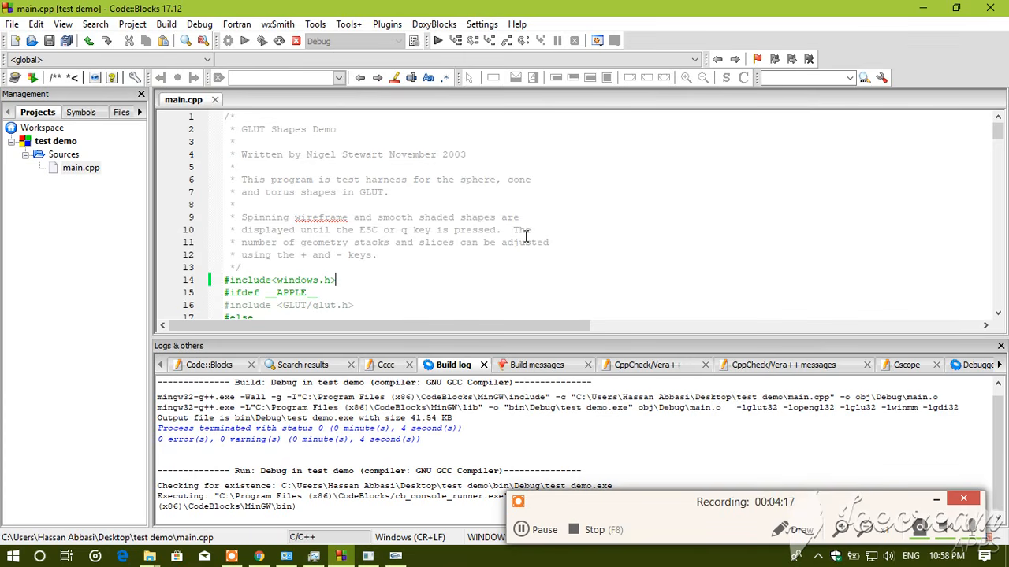
mouse_move(149, 556)
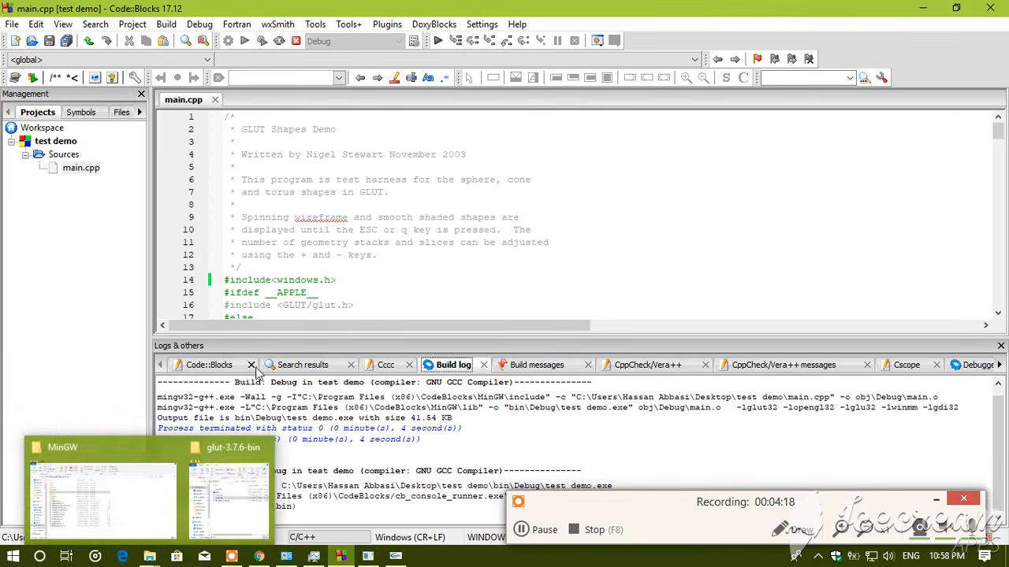